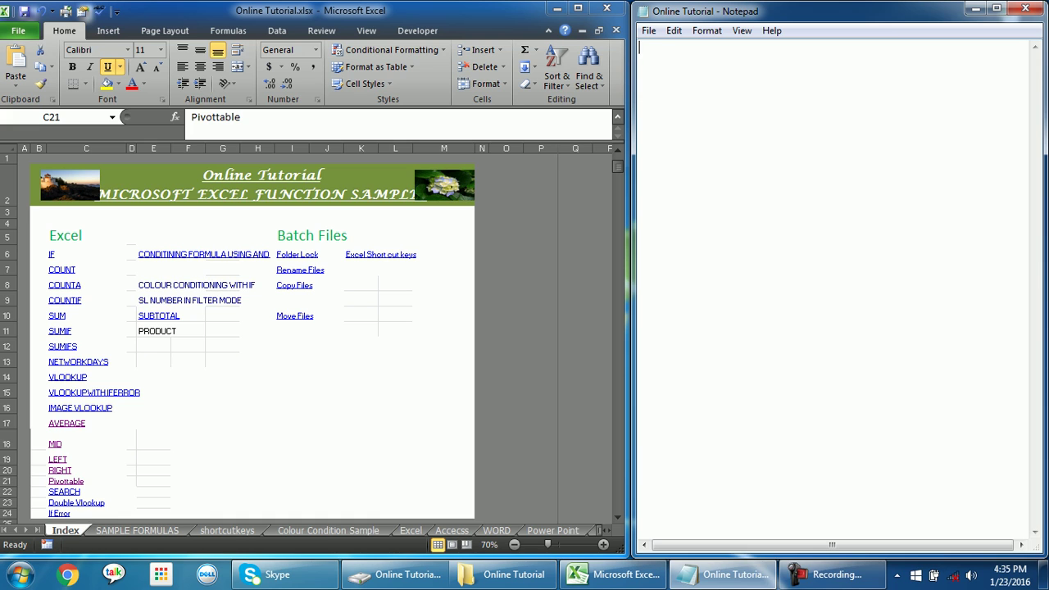
Step: Type 'Dear Friends' and 'welcome by online tutorial' on separate lines in Notepad
type("Dear Friends")
key("Return")
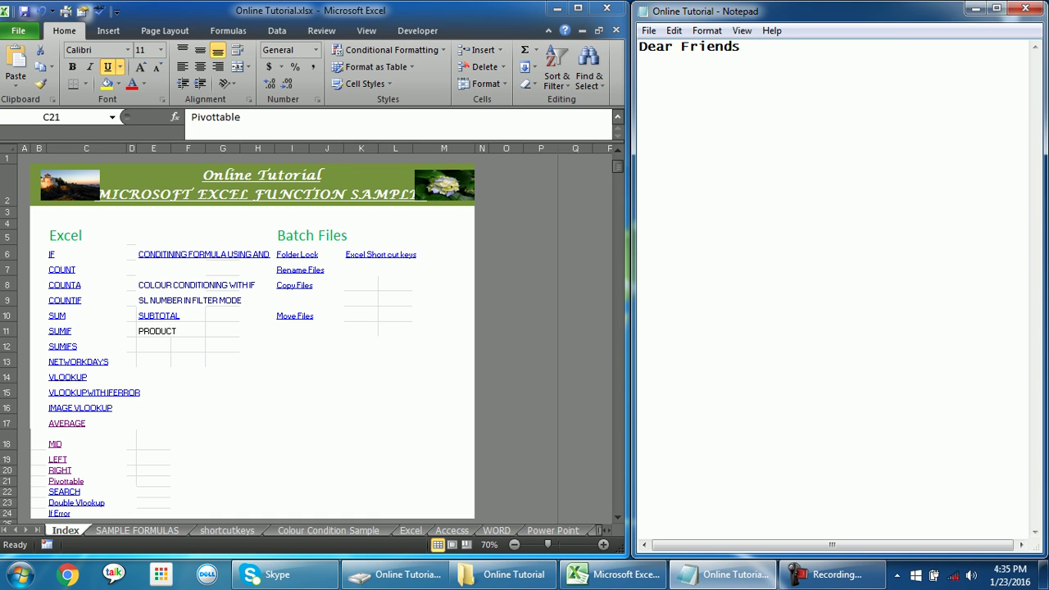
type("welcome by online tutorial")
key("Return")
Step: Add the line 'in this video i will show you how to use search function'
type("in this video i will shouw")
key("BackSpace")
key("BackSpace")
type("w you how to use")
key("Return")
type("ser")
key("BackSpace")
type("r")
key("BackSpace")
type("r")
key("BackSpace")
type("arch function")
key("Return")
key("Return")
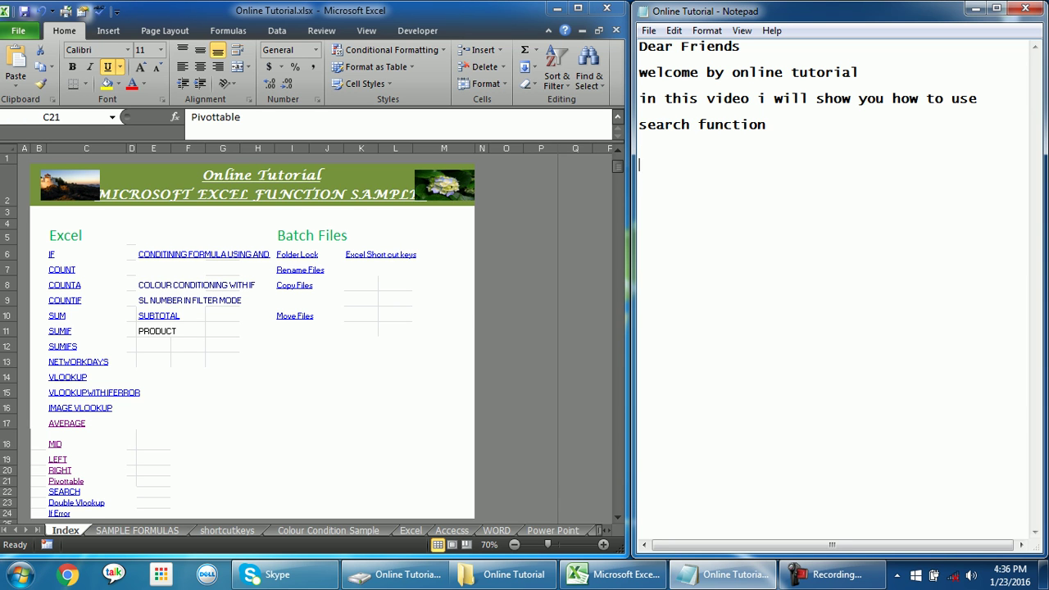
Step: Jump to the SEARCH example and insert blank rows at row 429 below its table
left_click(64, 492)
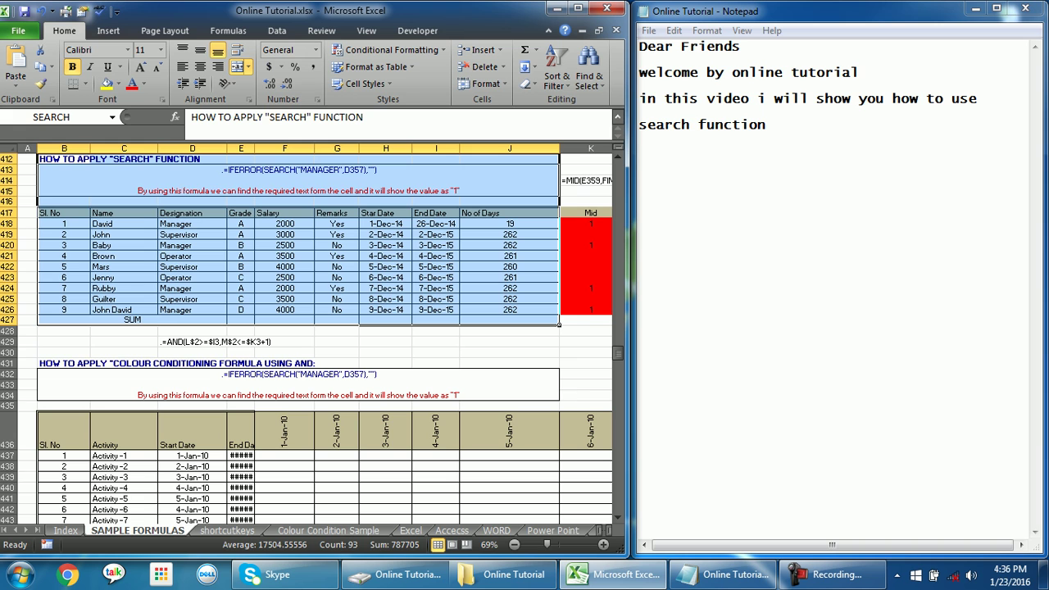
left_click(336, 341)
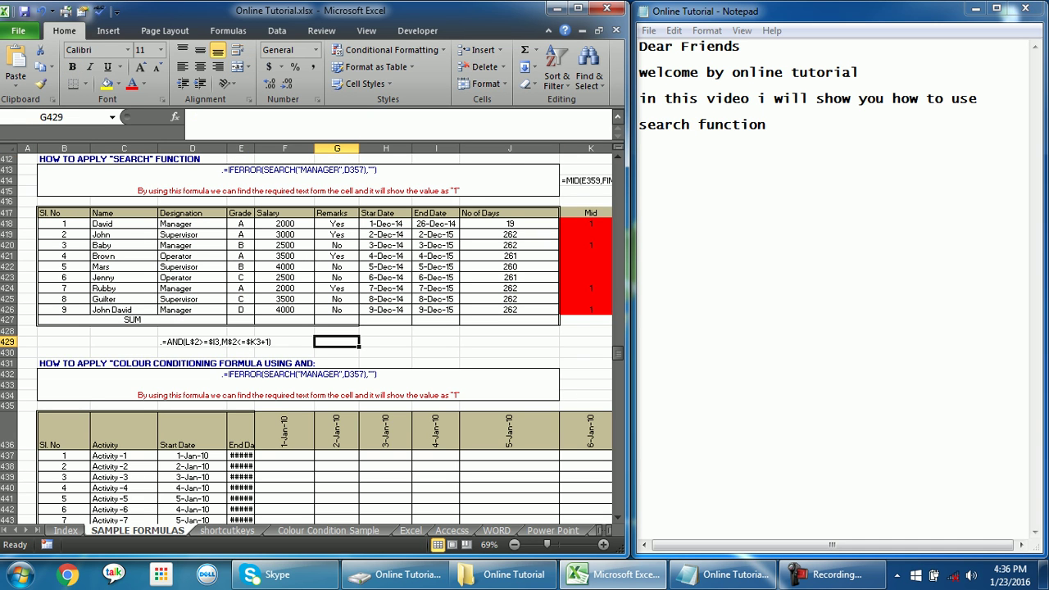
left_click(10, 341)
key("ctrl+plus")
key("ctrl+plus")
key("ctrl+plus")
key("ctrl+plus")
key("ctrl+plus")
key("ctrl+plus")
key("ctrl+plus")
key("ctrl+plus")
key("ctrl+plus")
key("ctrl+plus")
key("ctrl+plus")
key("ctrl+plus")
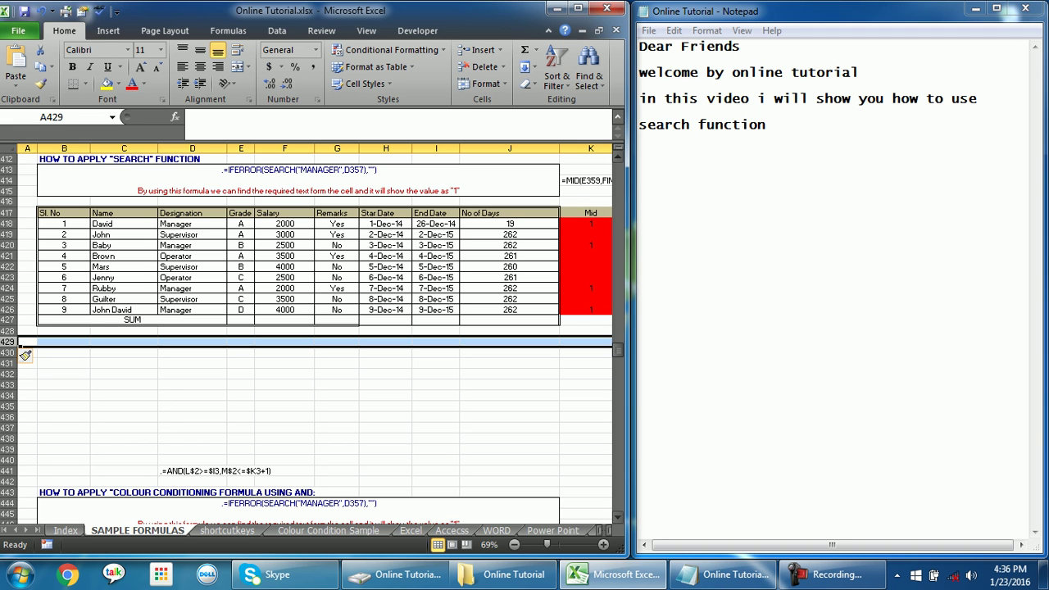
left_click(590, 223)
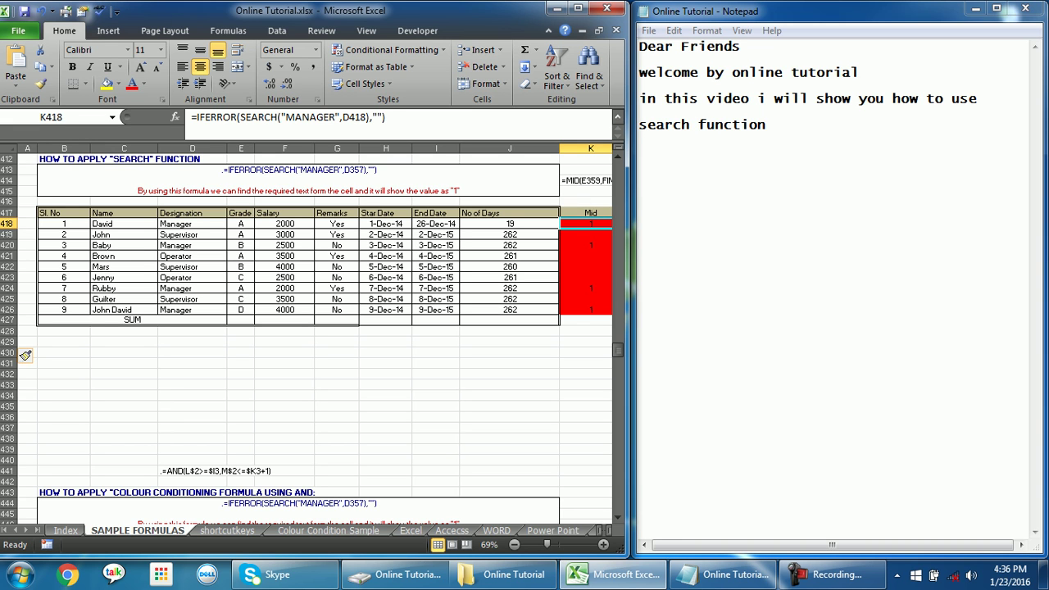
Step: Start a new Notepad line 'in th', then make Excel row 429 much taller
key("alt+Tab")
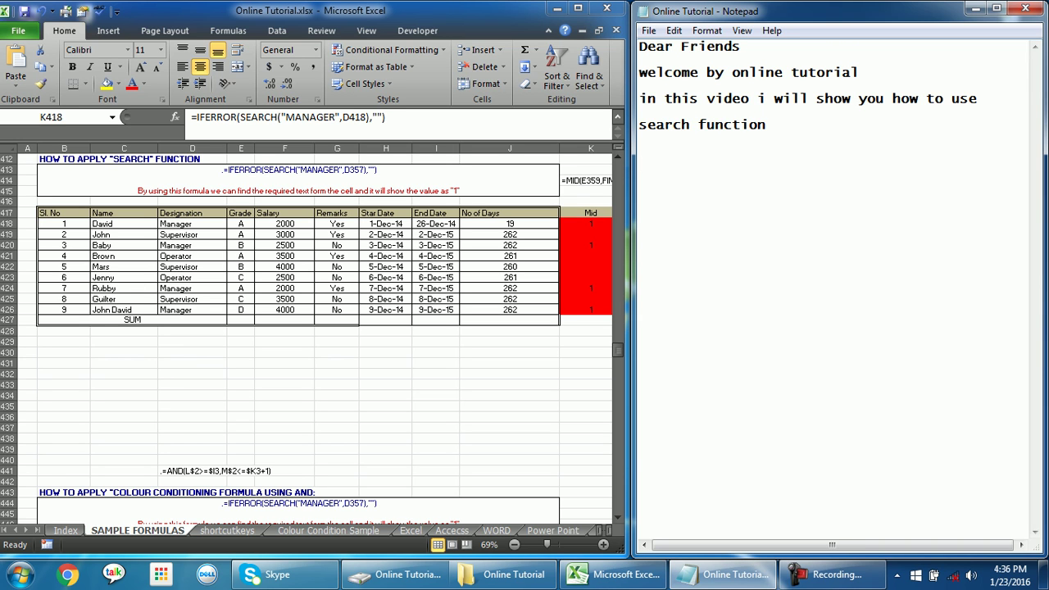
type("in th")
key("alt+Tab")
left_click_drag(25, 352, 25, 392)
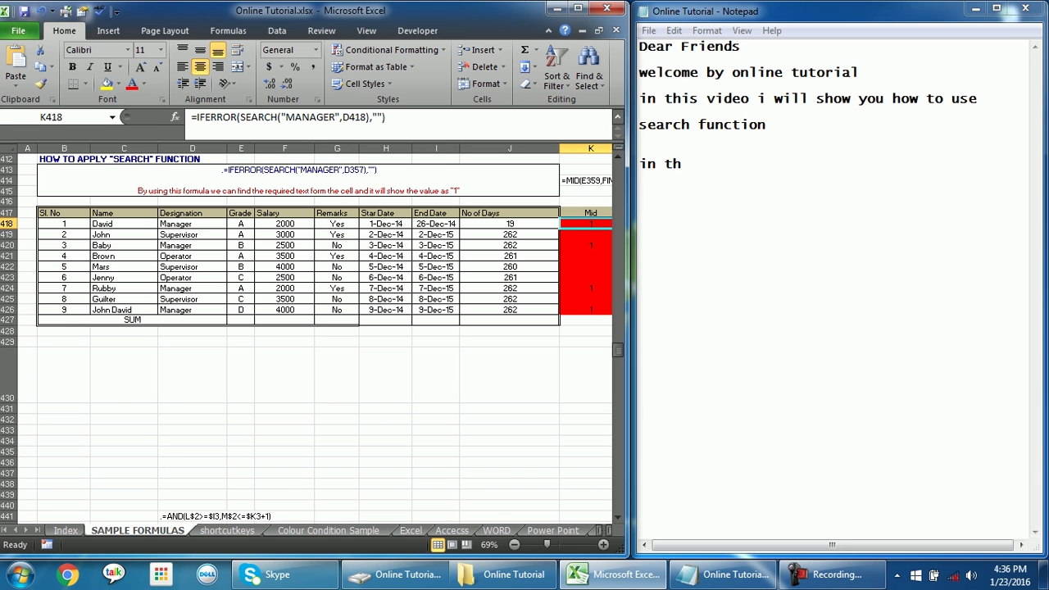
left_click_drag(16, 347, 16, 387)
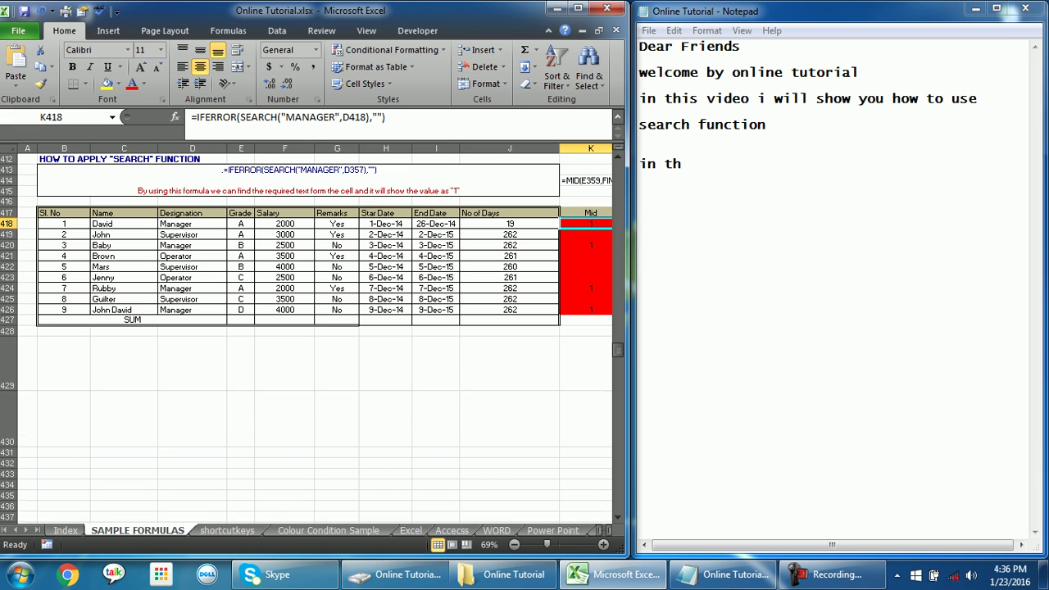
Step: Complete the note line 'in the sample table i wil show you how to use search function in microsoft excel'
key("alt+Tab")
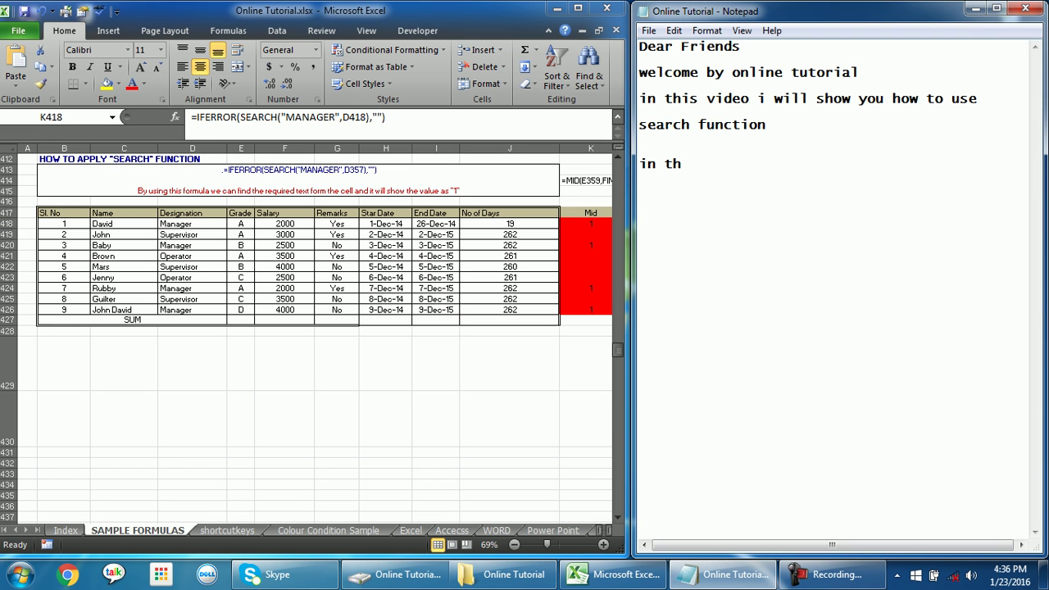
type("e sam")
type("ble")
key("BackSpace")
key("BackSpace")
key("BackSpace")
type("ple table i wi")
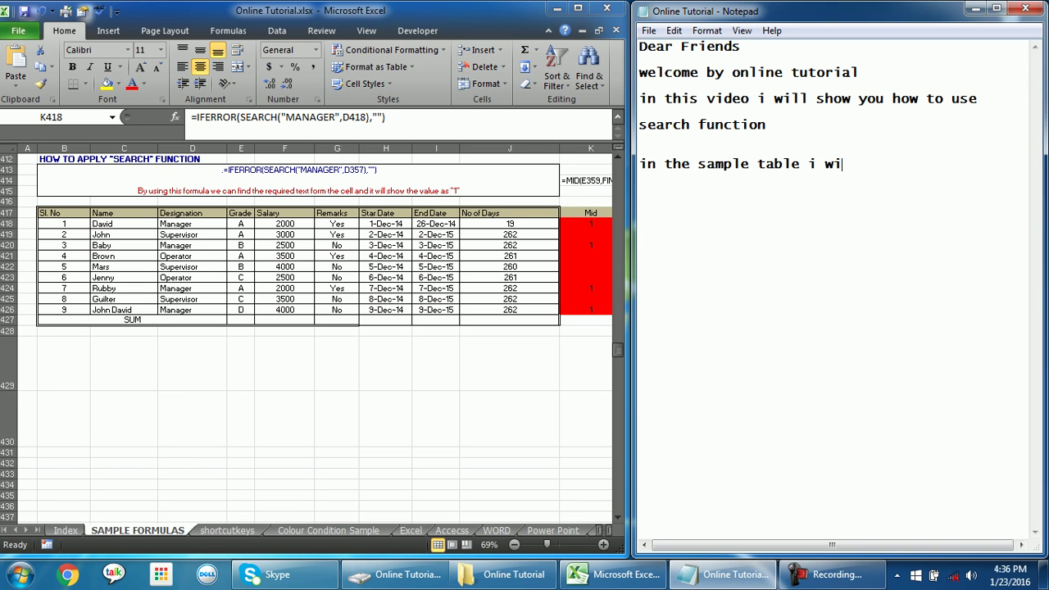
type("l show youhoe")
key("BackSpace")
type("w to use ser")
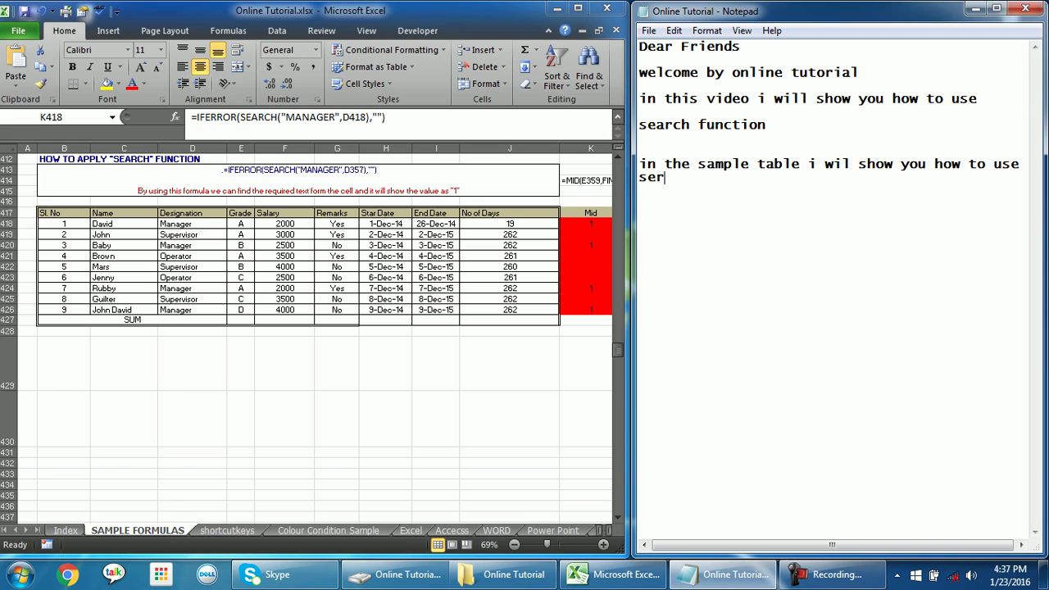
key("BackSpace")
type("ar")
key("BackSpace")
key("BackSpace")
type("arch function in microsoft excel")
key("Return")
key("Return")
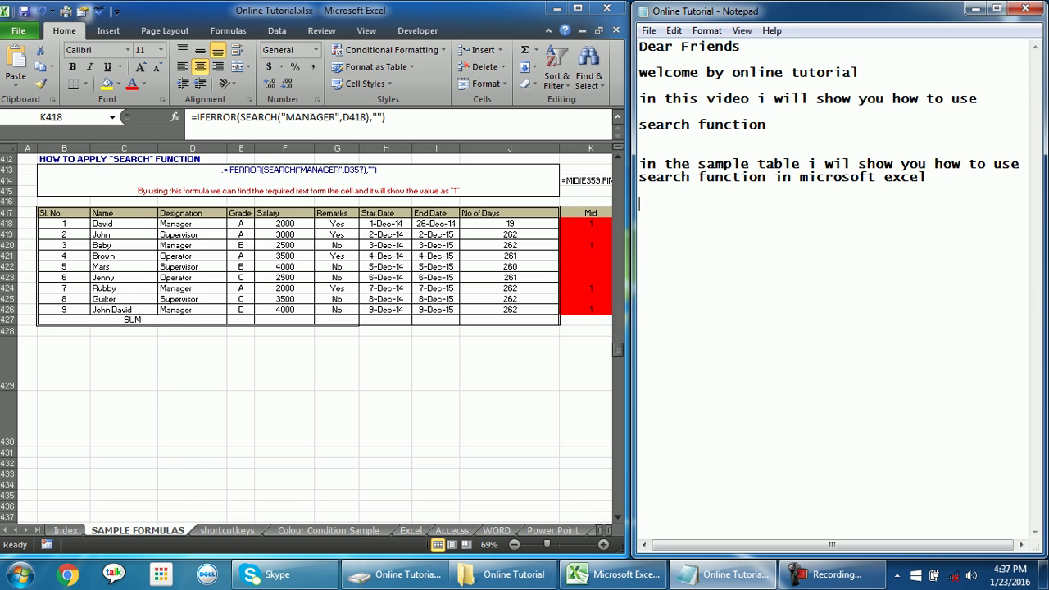
Step: Add the note 'in this table i will findout the word with manager through search function'
type("in this table ")
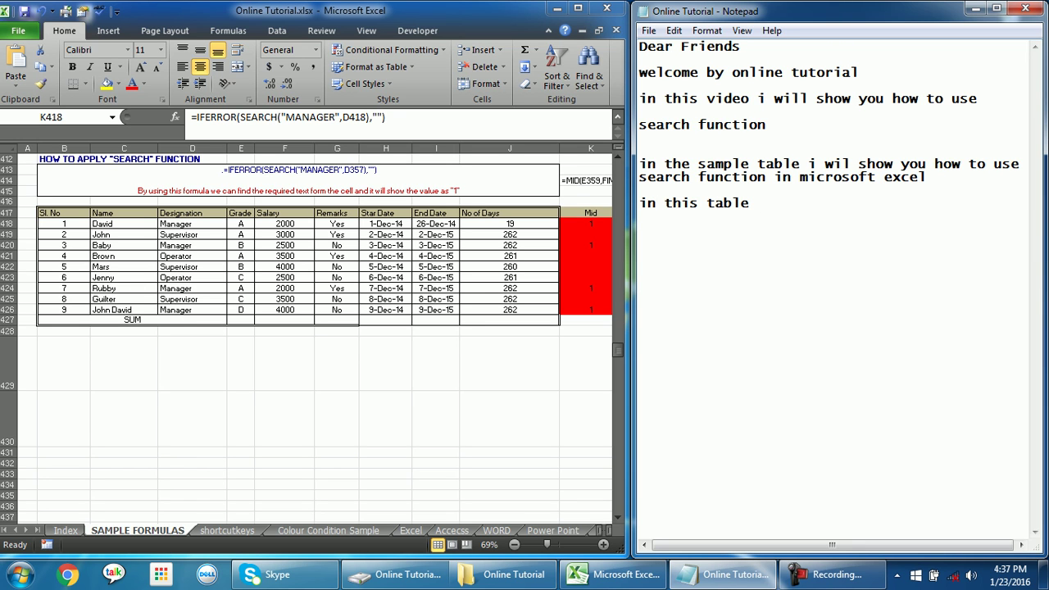
type("i")
type("will ")
type("fu")
key("BackSpace")
key("BackSpace")
type("findout")
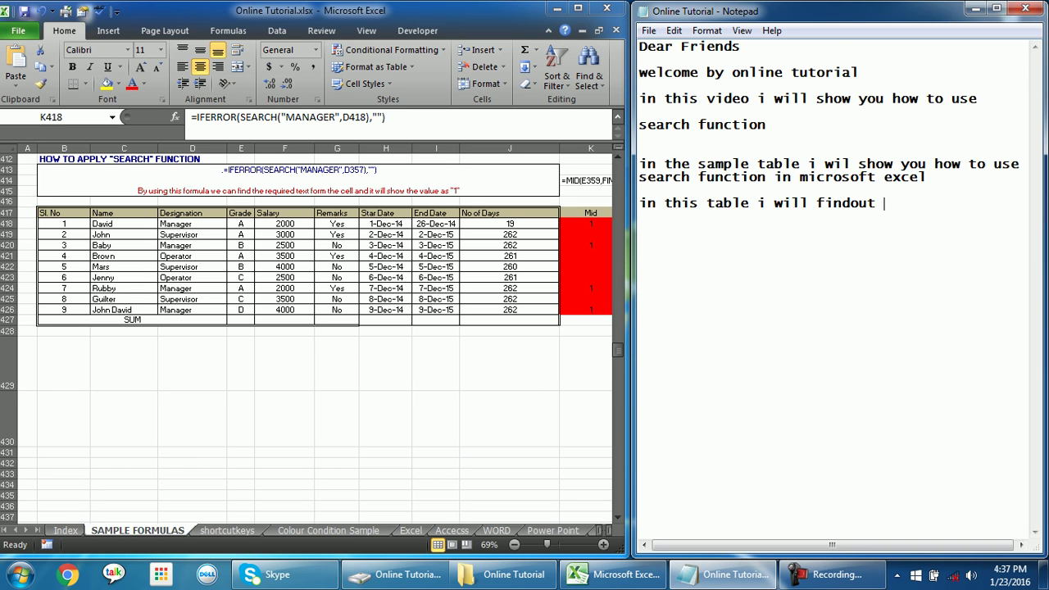
type("whe")
key("BackSpace")
key("BackSpace")
key("BackSpace")
type("the ")
type("word with  manag")
key("Return")
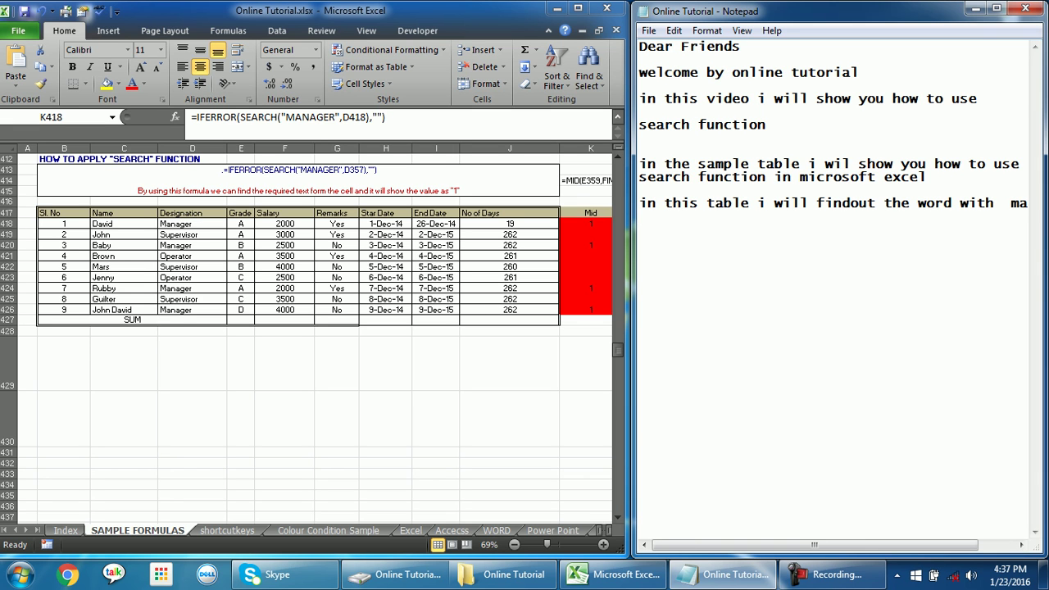
type("er  ")
type("through search function")
key("Return")
key("Return")
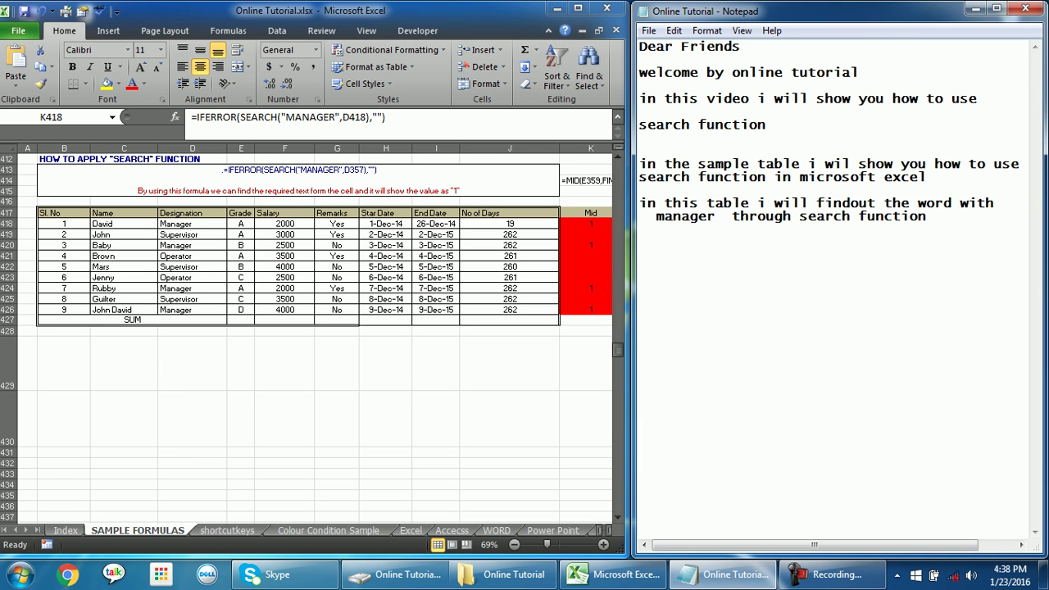
key("alt+Tab")
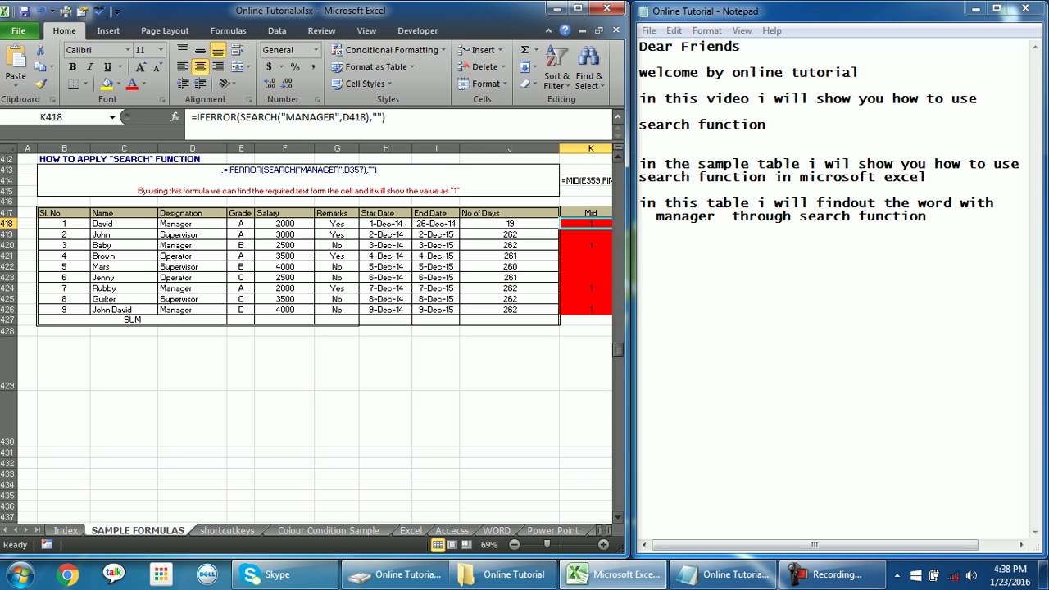
Step: Narrow Notepad, widen Excel to show column L, and clear the MID formula text from K414
key("super+Left")
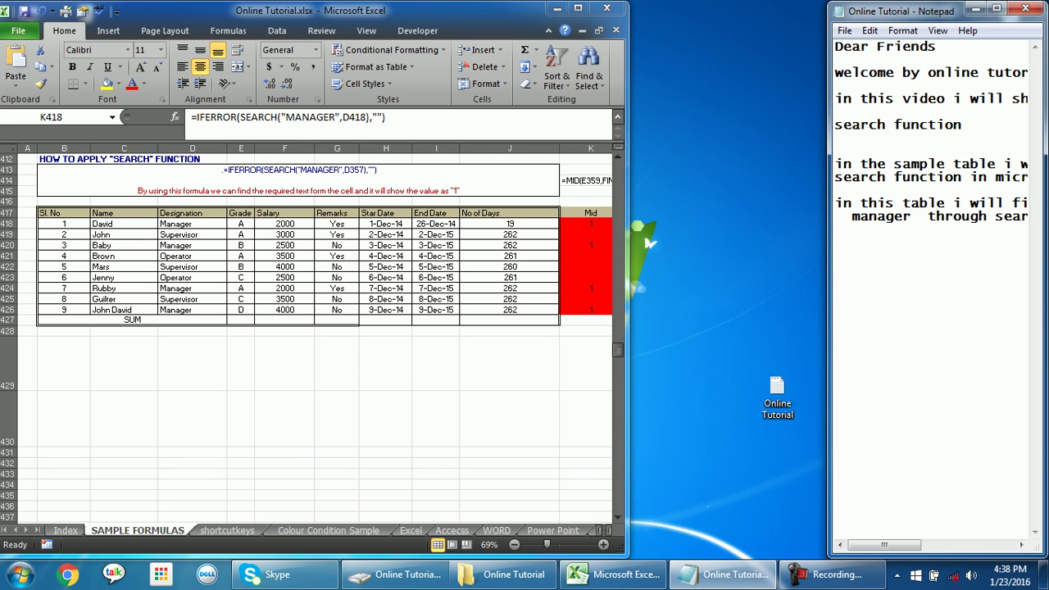
left_click_drag(628, 246, 792, 246)
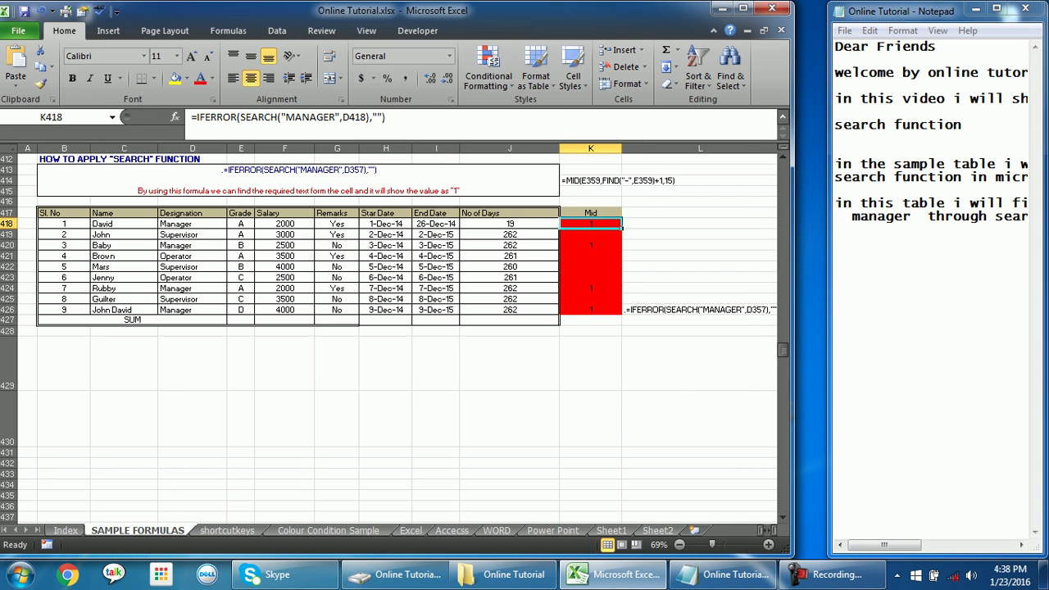
left_click(590, 187)
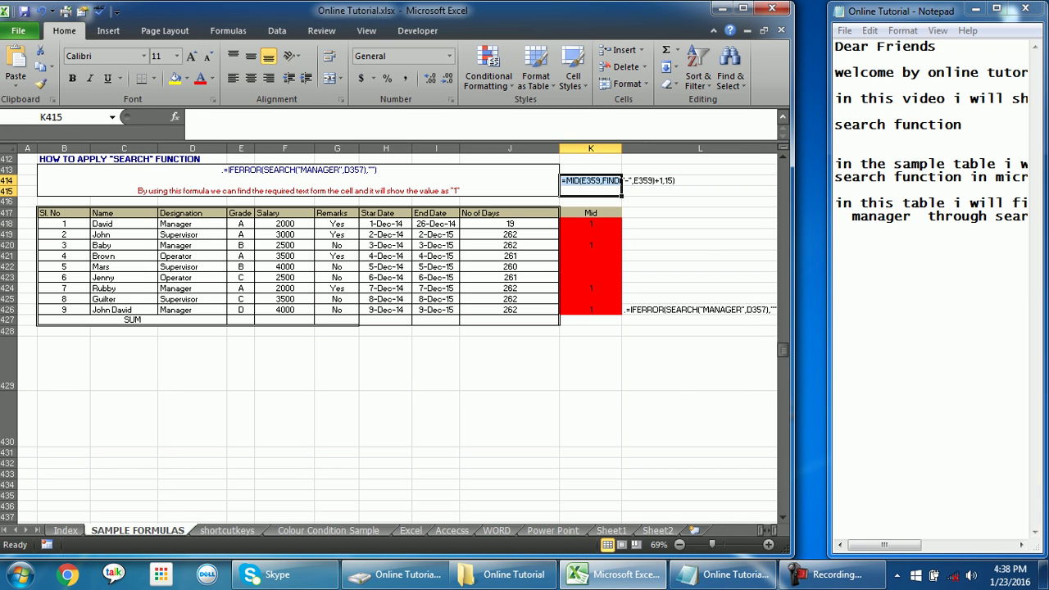
left_click(590, 181)
left_click_drag(621, 148, 621, 148)
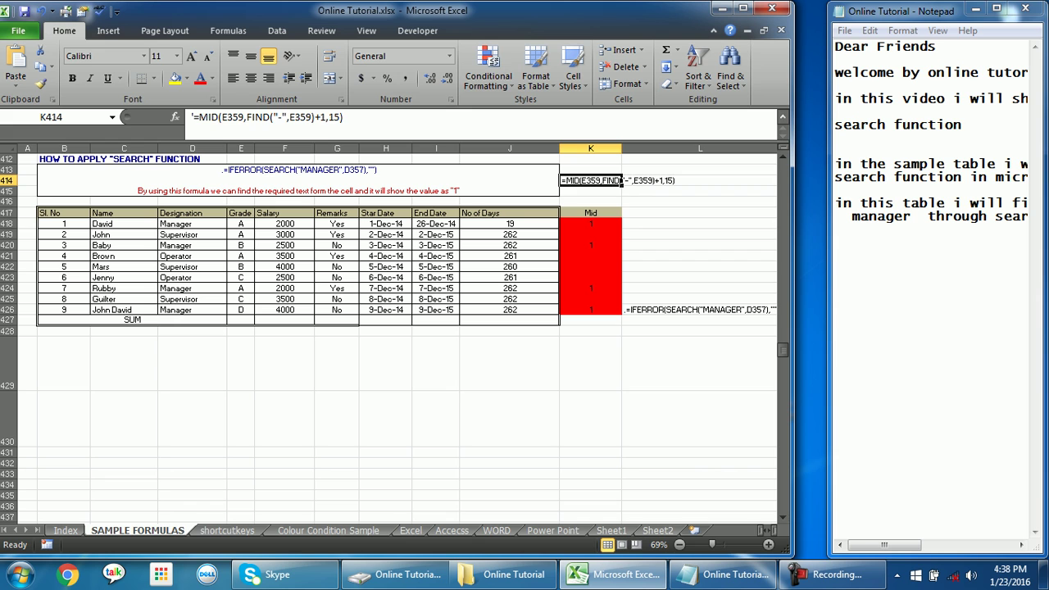
key("Delete")
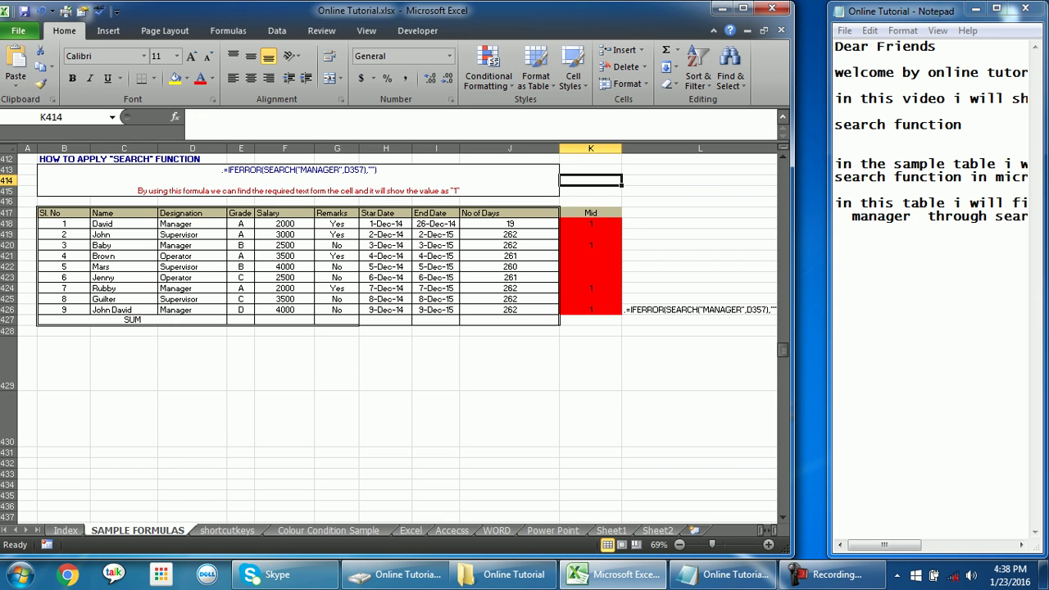
Step: Widen the Excel window slightly more and select Mid cell K418
left_click(700, 309)
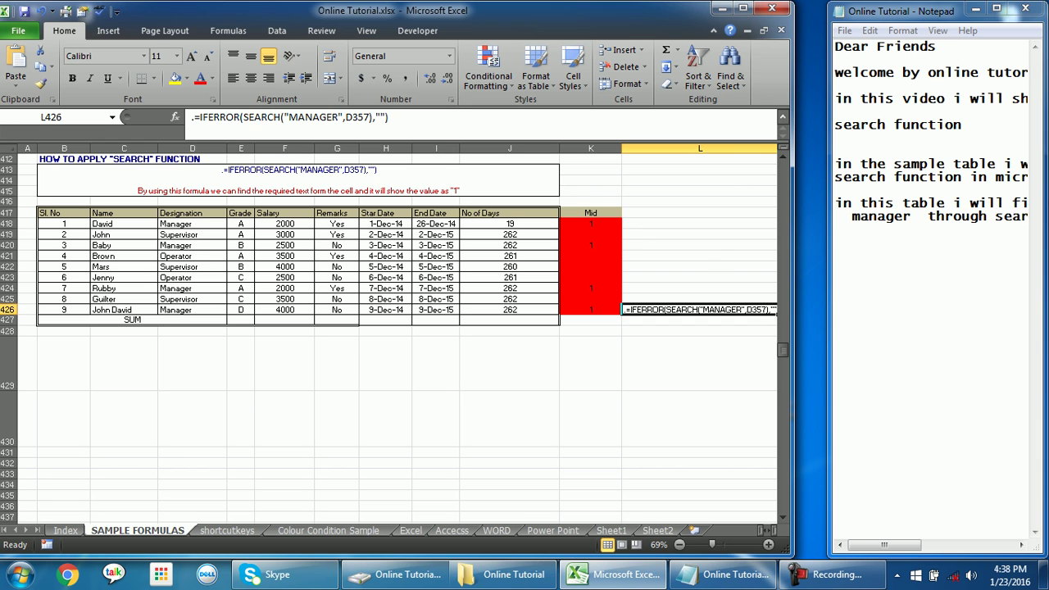
left_click(700, 418)
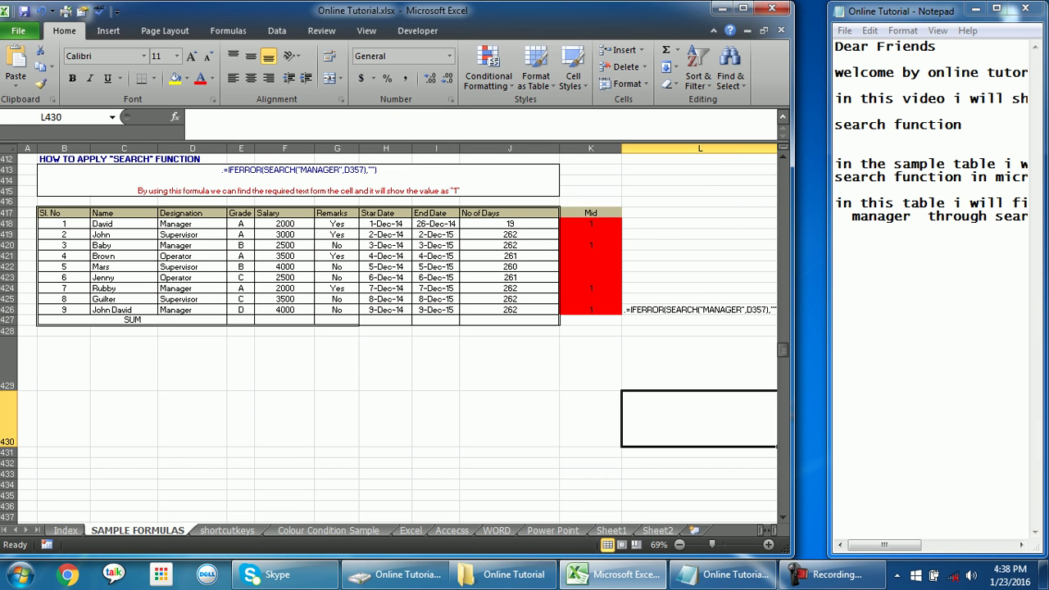
left_click_drag(791, 328, 816, 328)
left_click(590, 223)
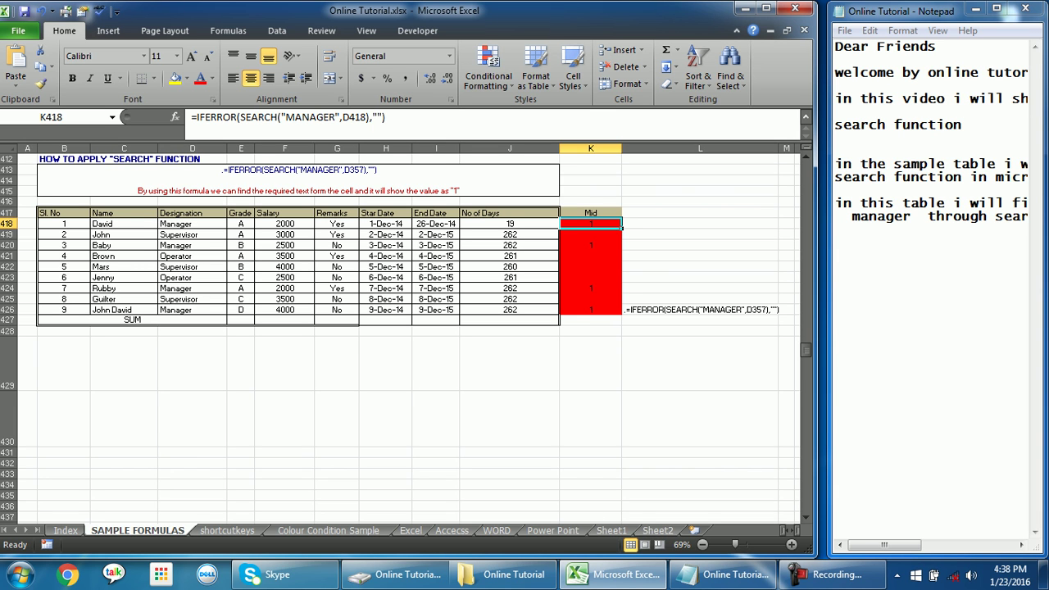
Step: Enter the attempted formula =search("manager",D418),"")) in K418
type("=")
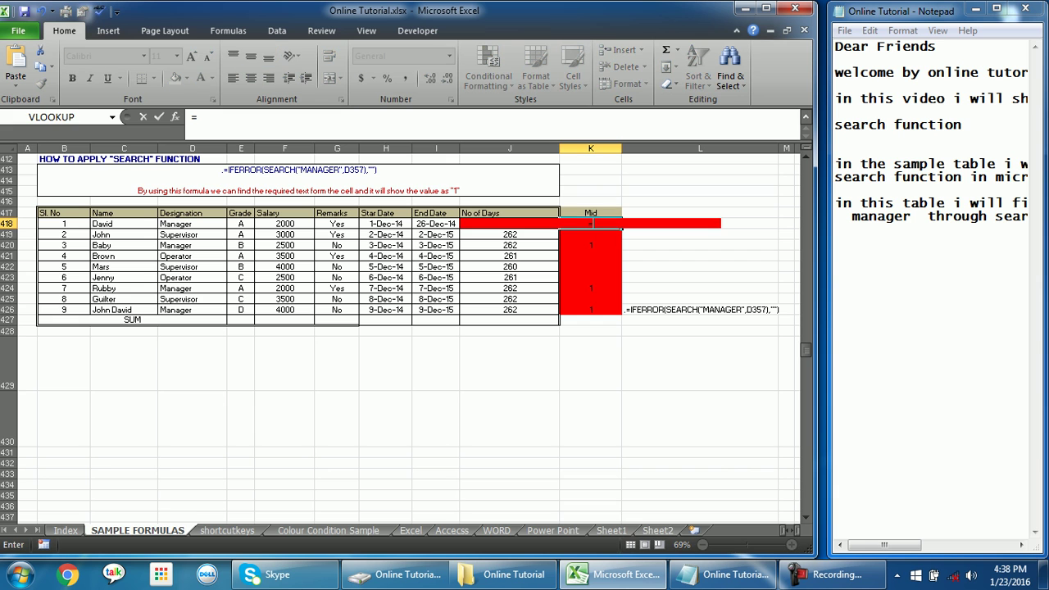
type("search")
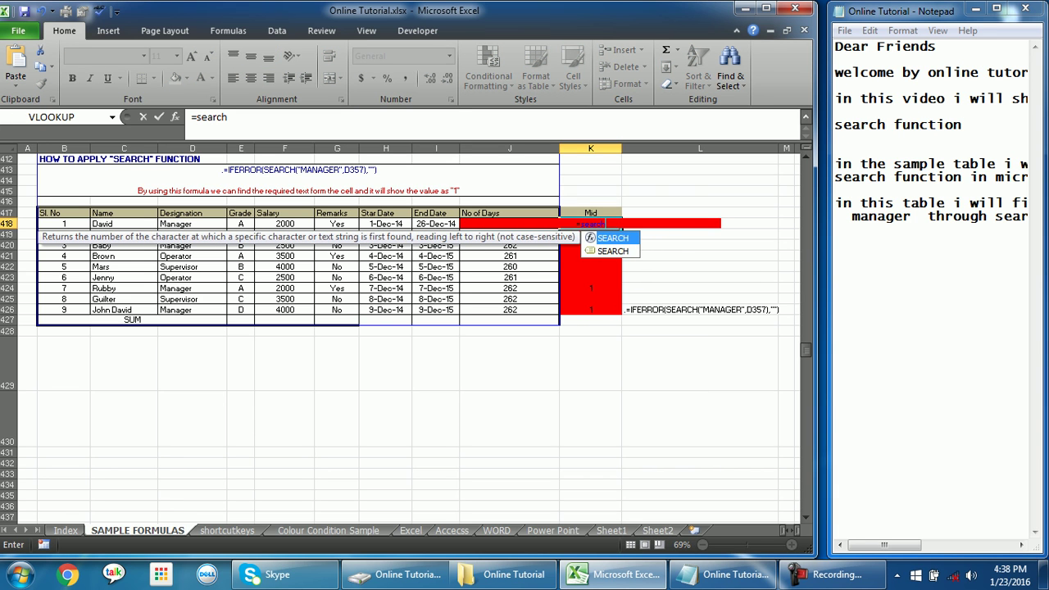
type("(")
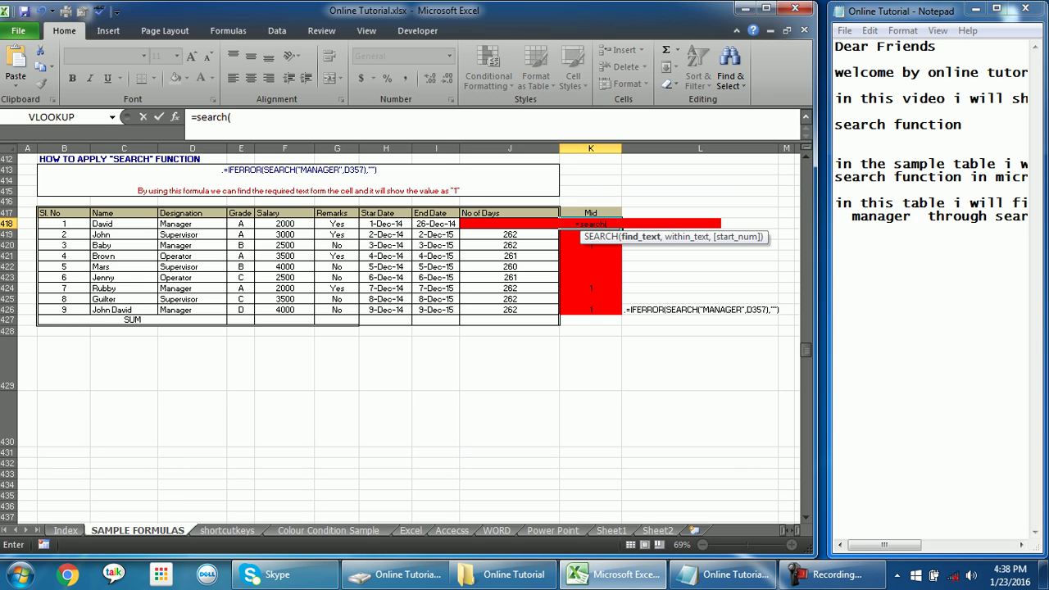
left_click(192, 223)
key("BackSpace")
key("BackSpace")
key("BackSpace")
key("BackSpace")
type("\"")
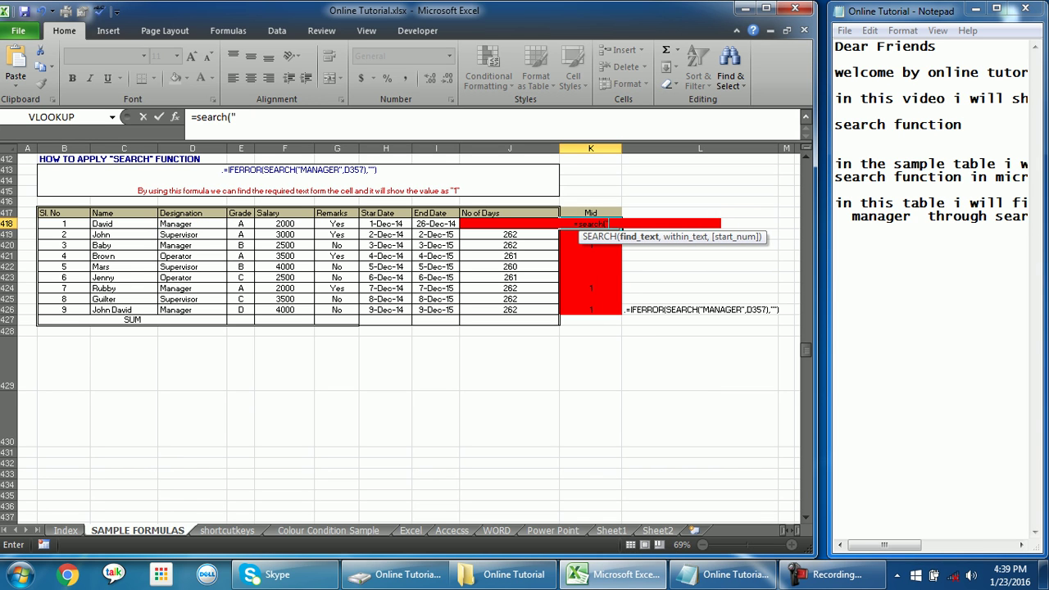
type("manager\",")
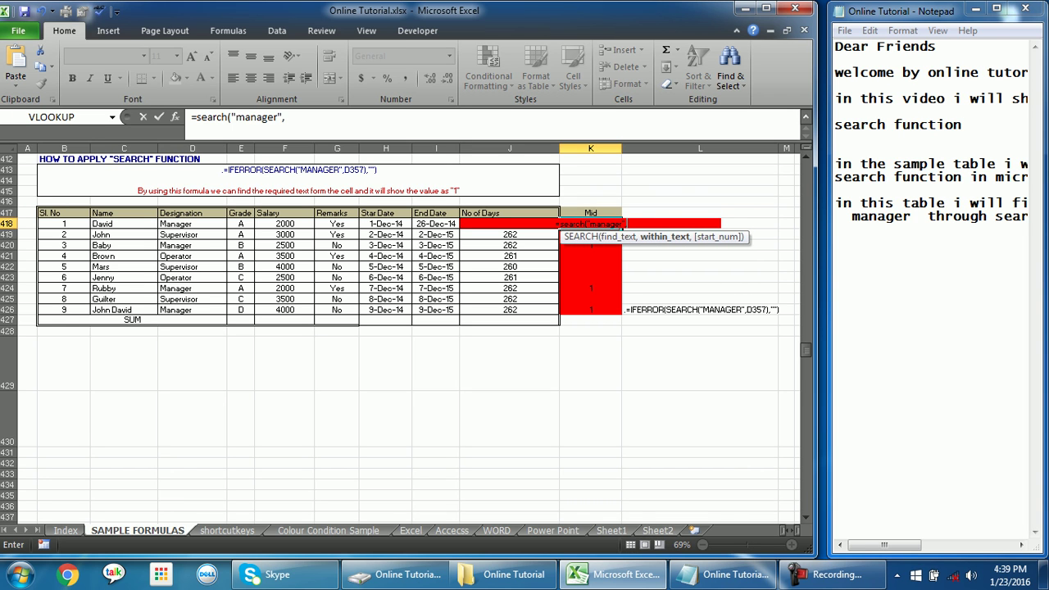
left_click(160, 224)
type("),")
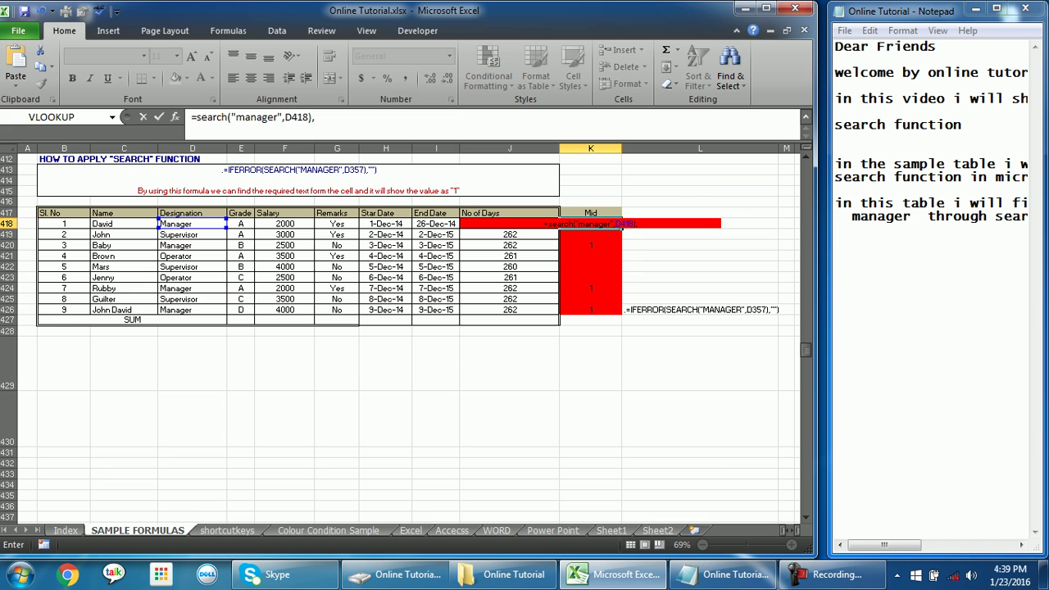
type("\"\")")
key("Return")
key("Return")
key("Return")
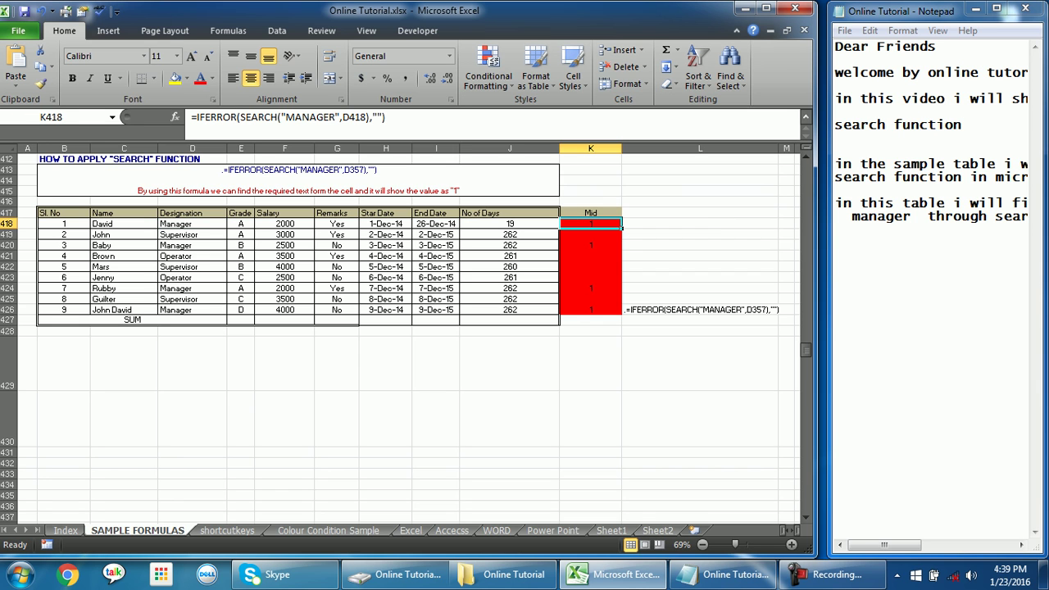
Step: Retype =search("manager",D418),"")) in K418, which Excel rejects with a formula error
type("=")
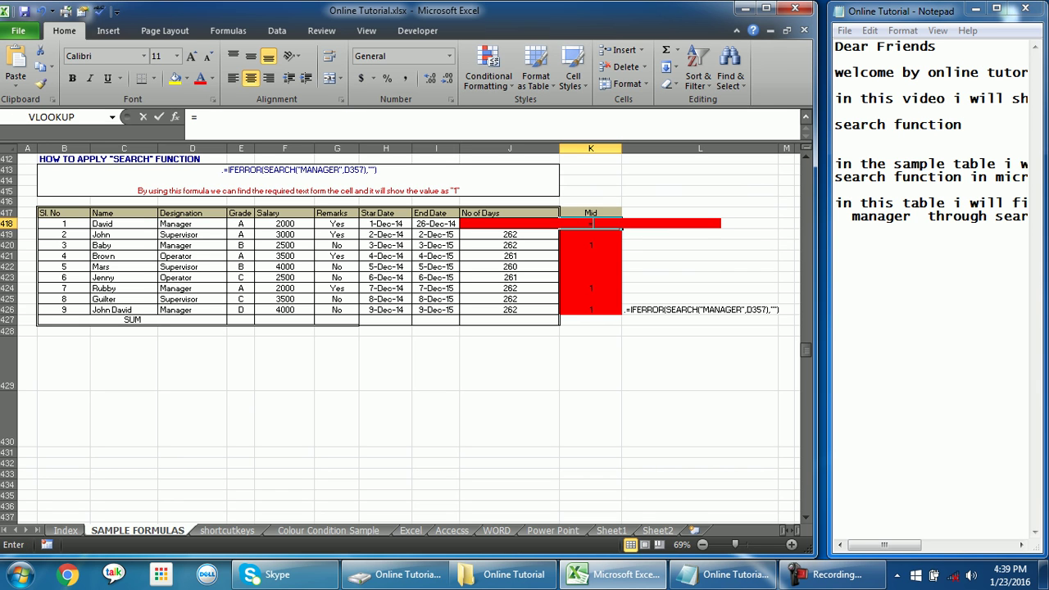
type("search")
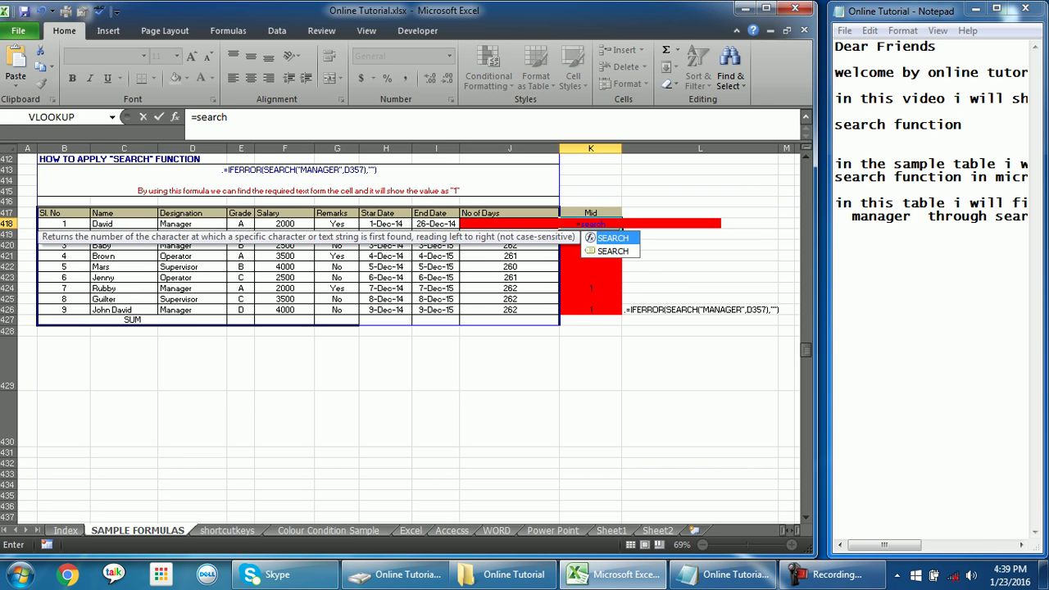
type("(")
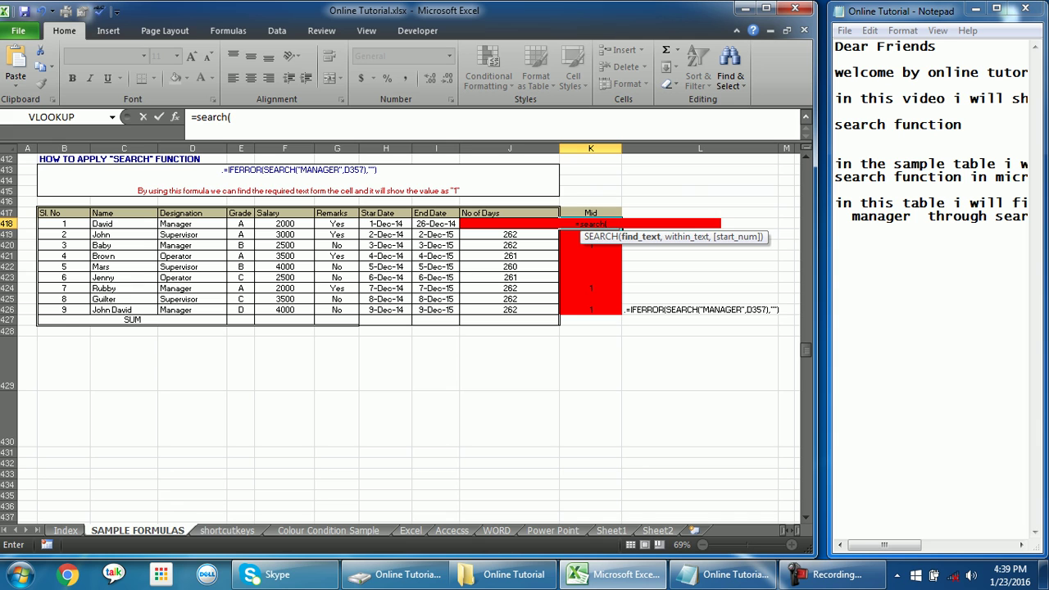
type("\"")
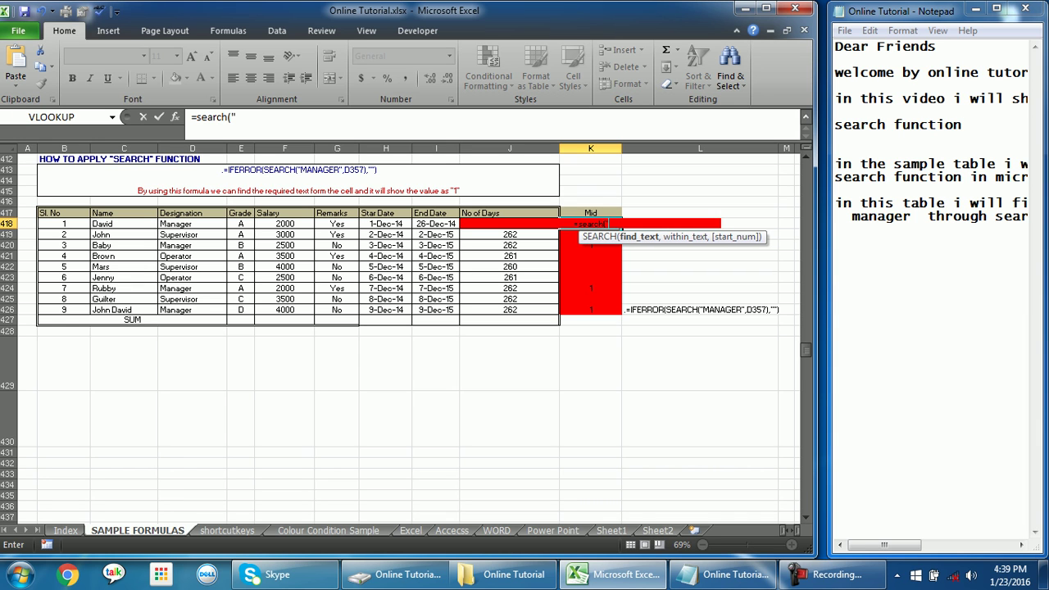
type("manager\"")
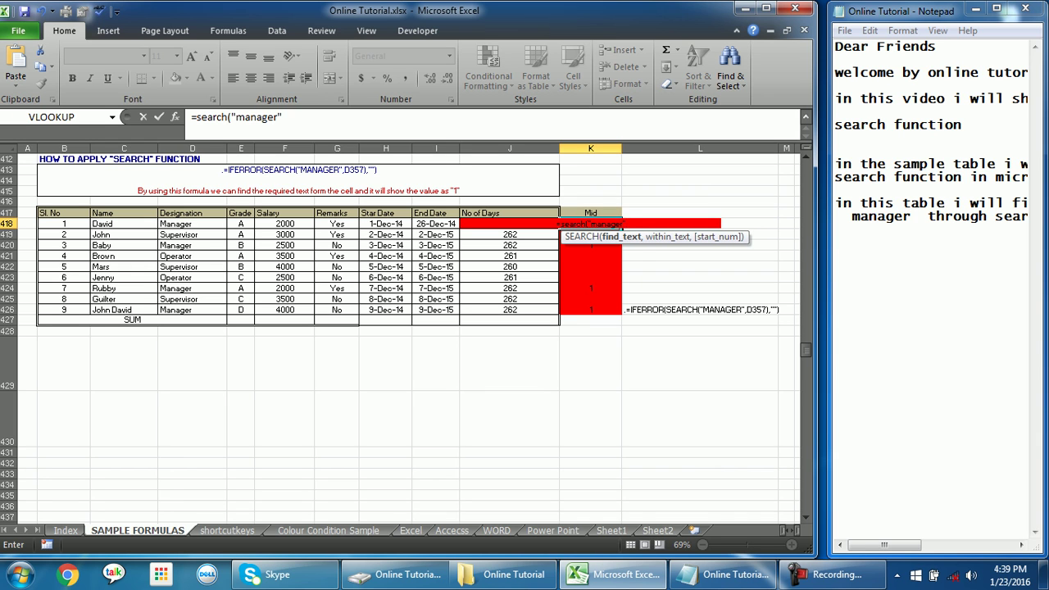
type(",")
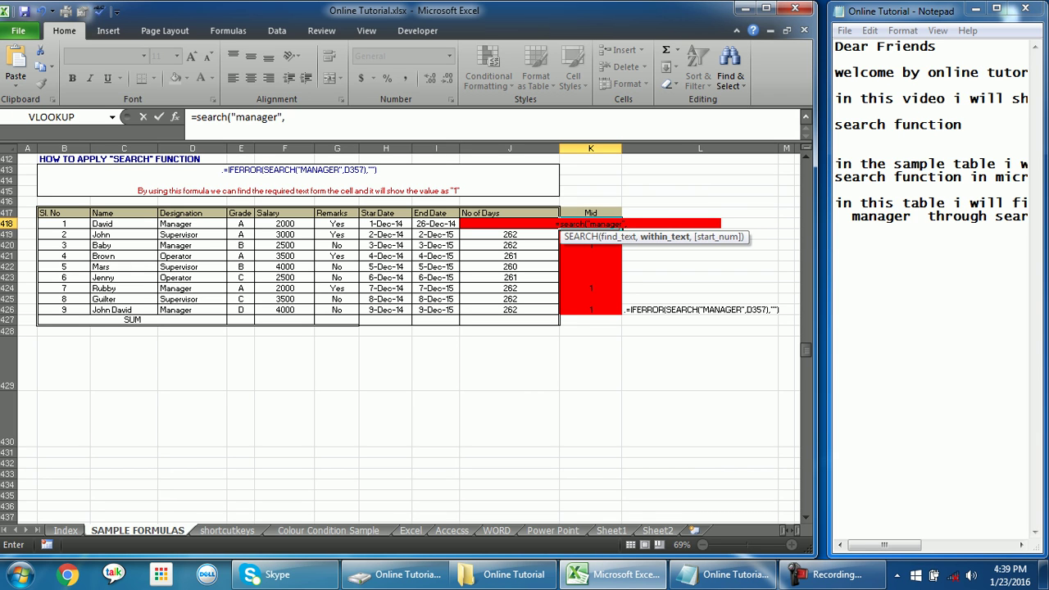
left_click(184, 223)
type("),\"\"")
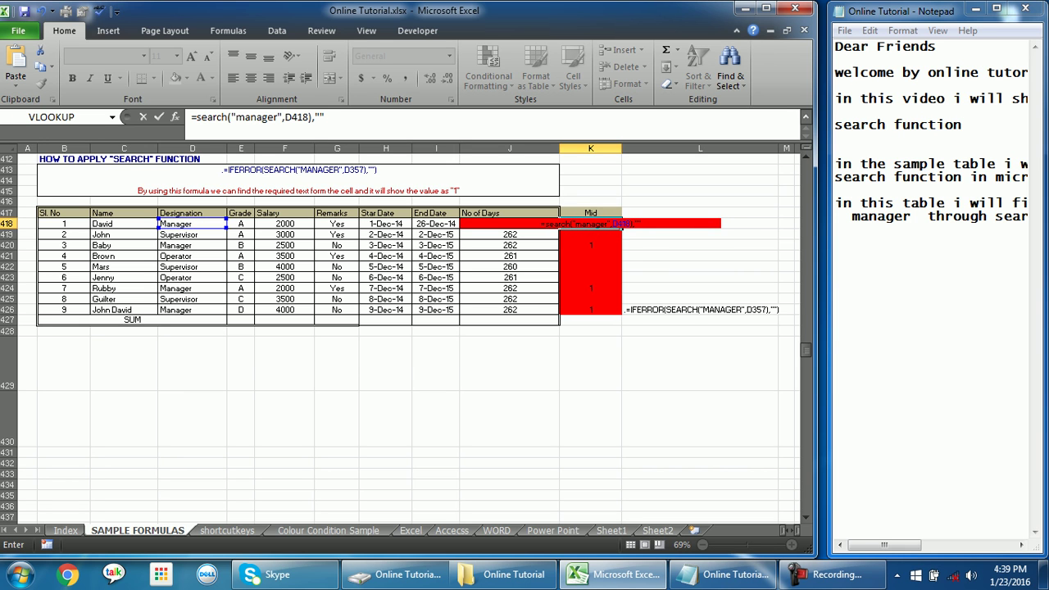
type(")")
key("Return")
key("Return")
key("Right")
type(")")
Step: Dismiss the formula error and cancel the edit, keeping K418's original IFERROR formula
key("Return")
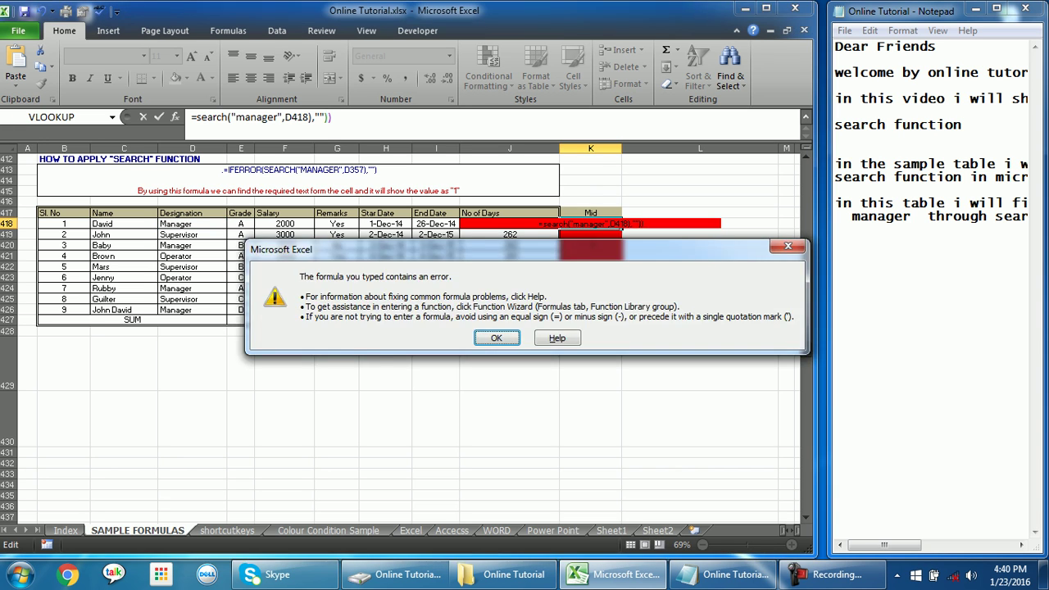
key("Return")
key("Escape")
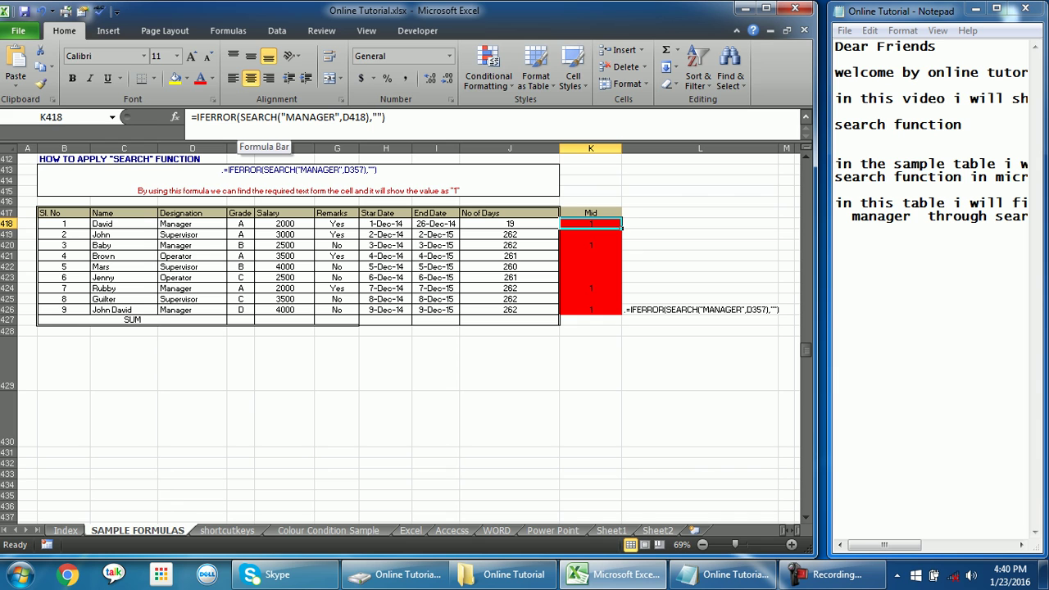
left_click_drag(197, 117, 239, 118)
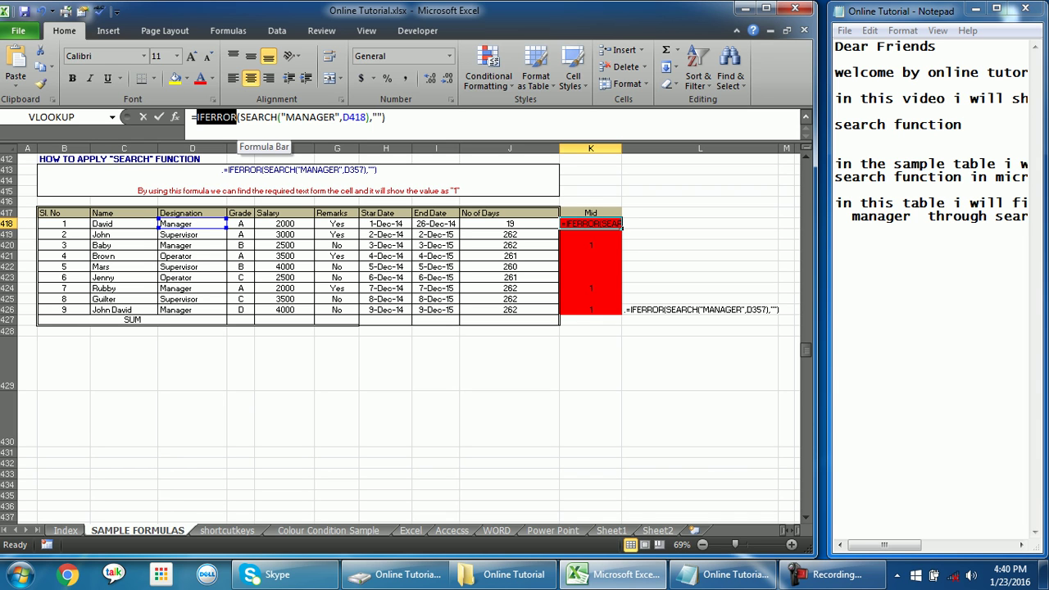
Step: Remove IFERROR(, the extra parenthesis and ,"") so K418 reads =SEARCH("MANAGER",D418)
key("Delete")
key("Return")
key("Return")
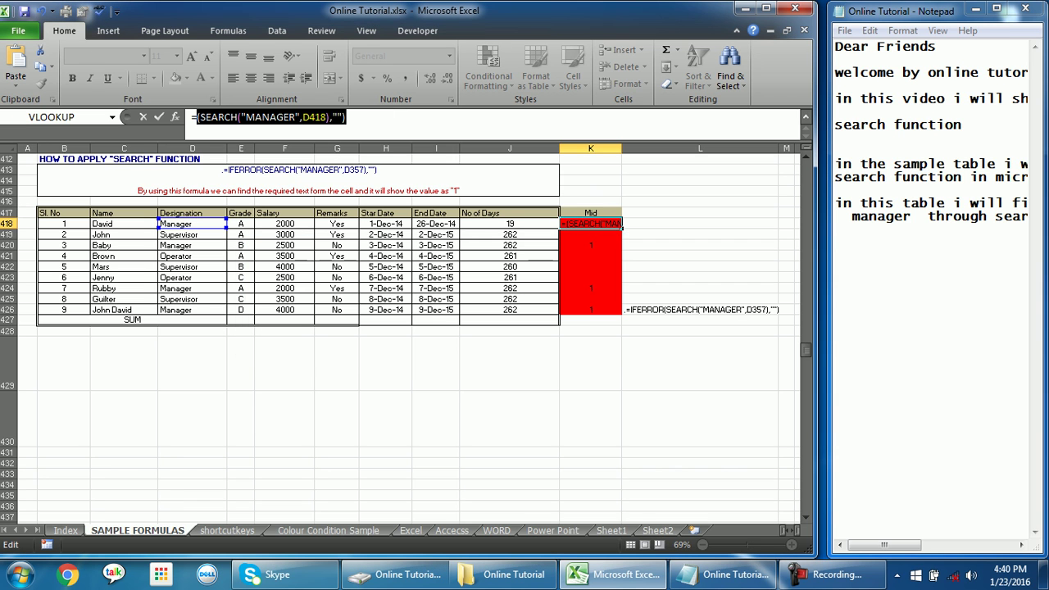
left_click(271, 118)
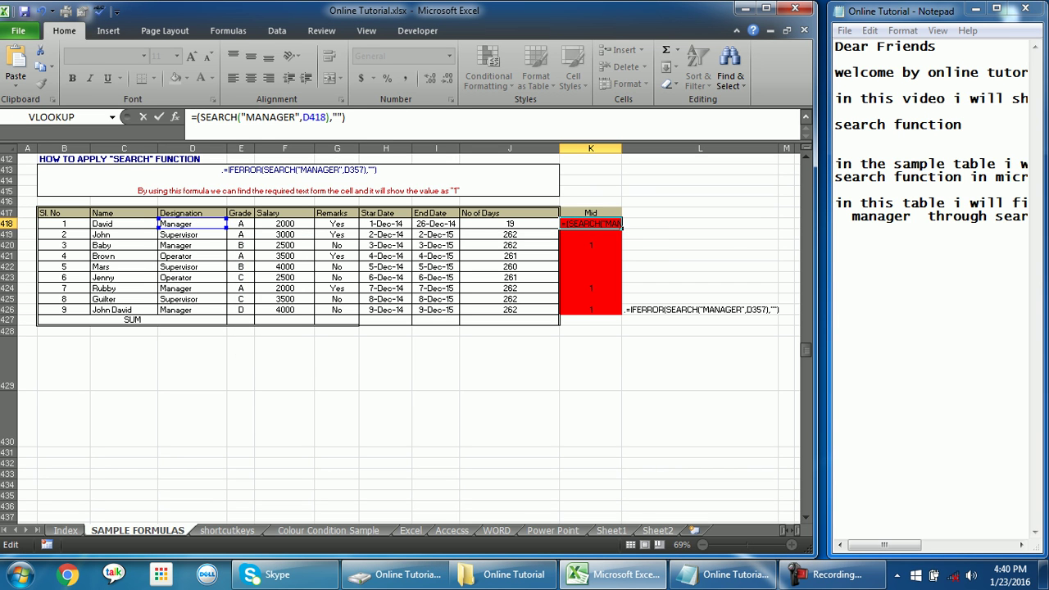
key("Left")
key("BackSpace")
key("Return")
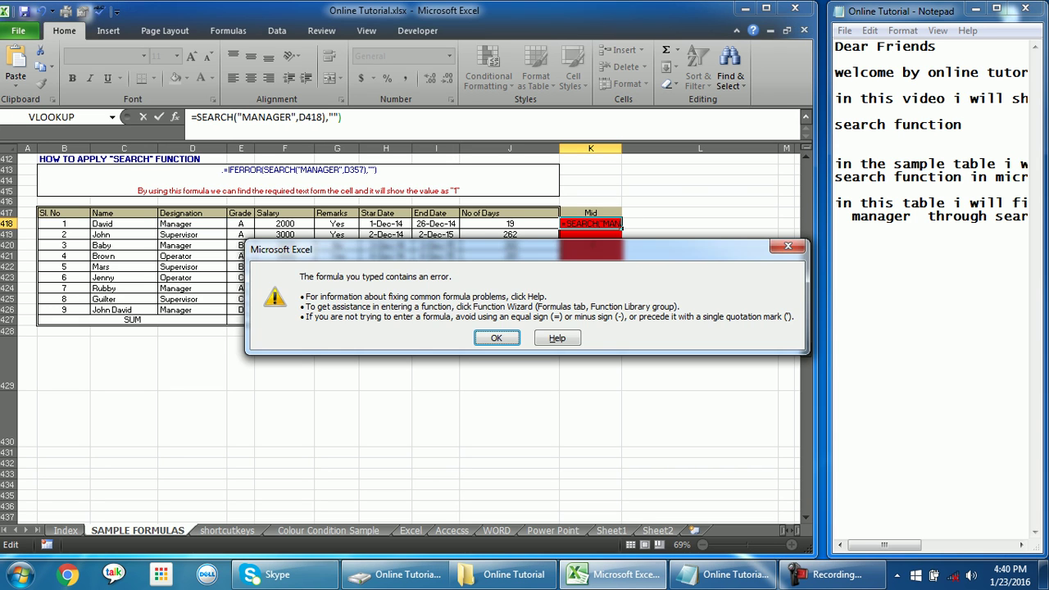
key("Return")
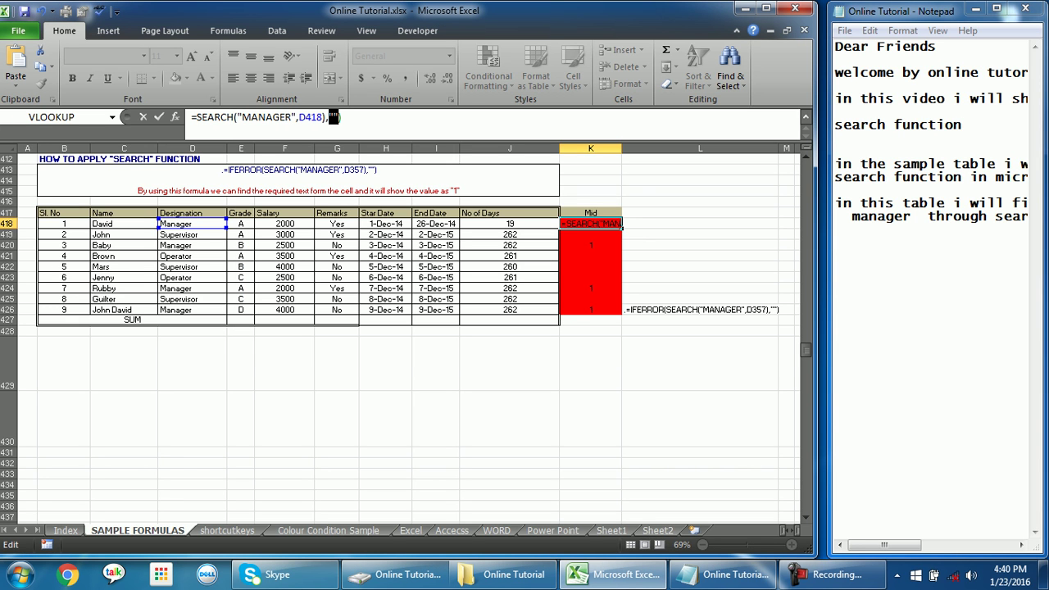
key("BackSpace")
key("BackSpace")
key("BackSpace")
key("Return")
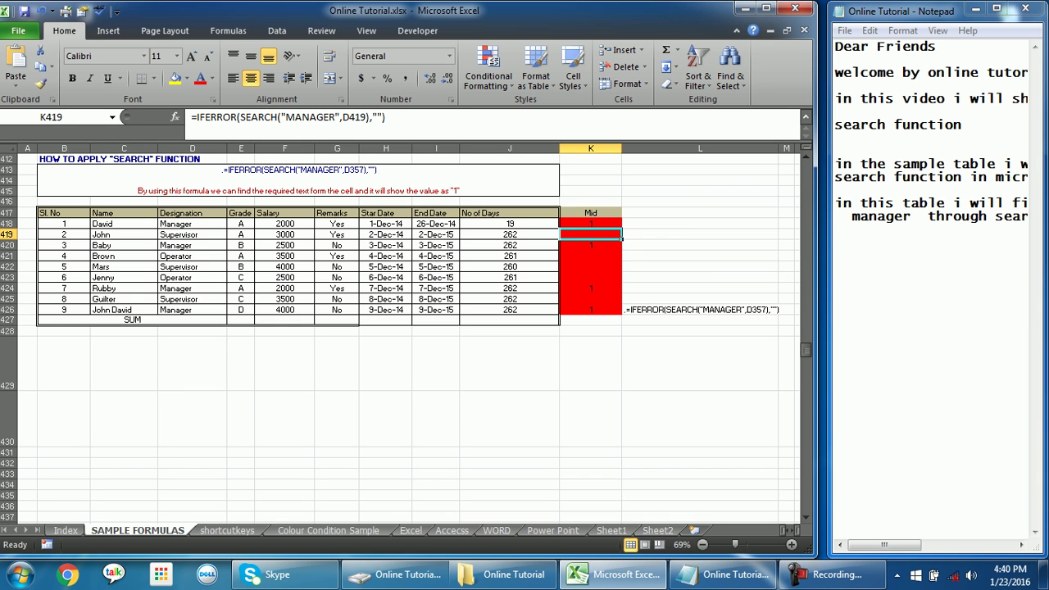
left_click(590, 223)
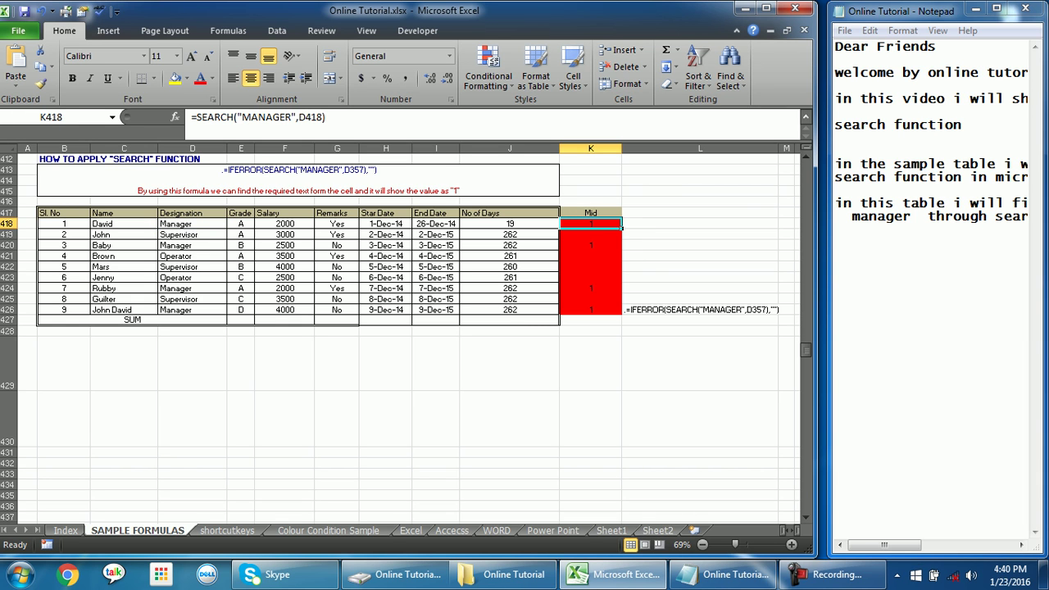
Step: Retype =search("manager",D418) in K418 and fill it down to K426
type("=")
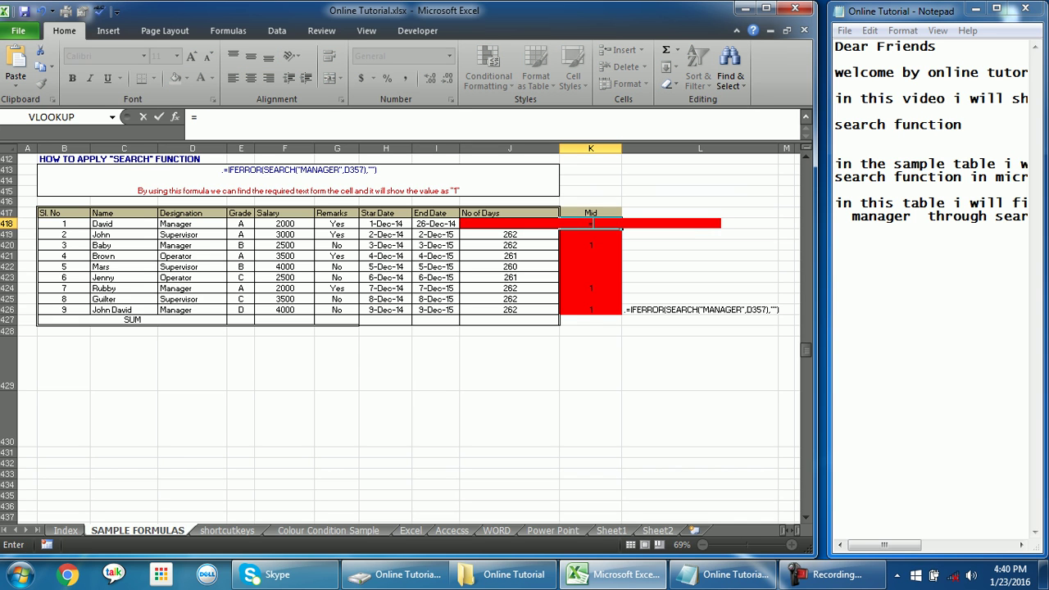
type("search")
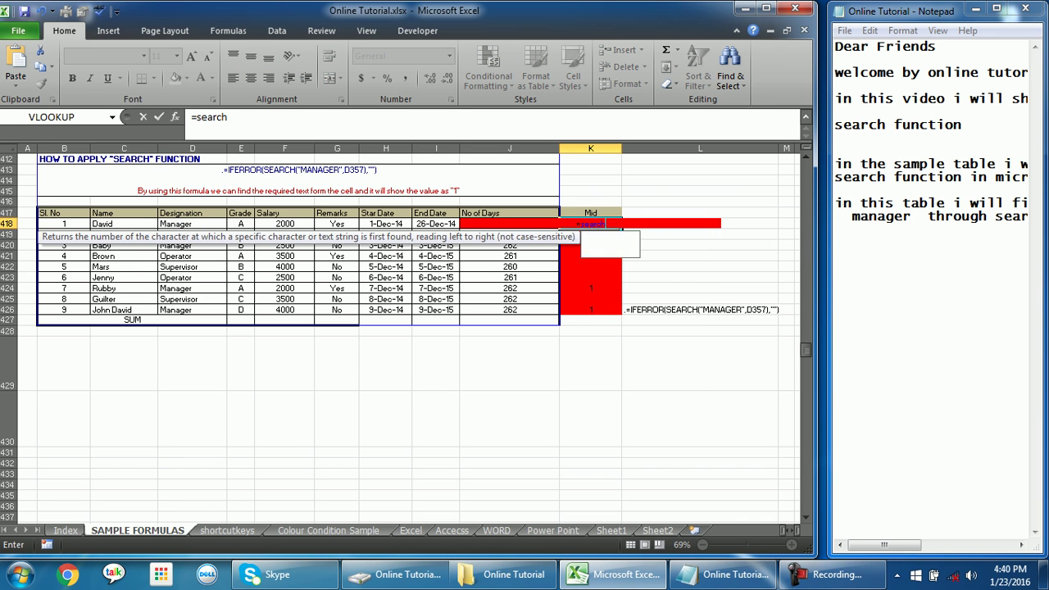
type("(")
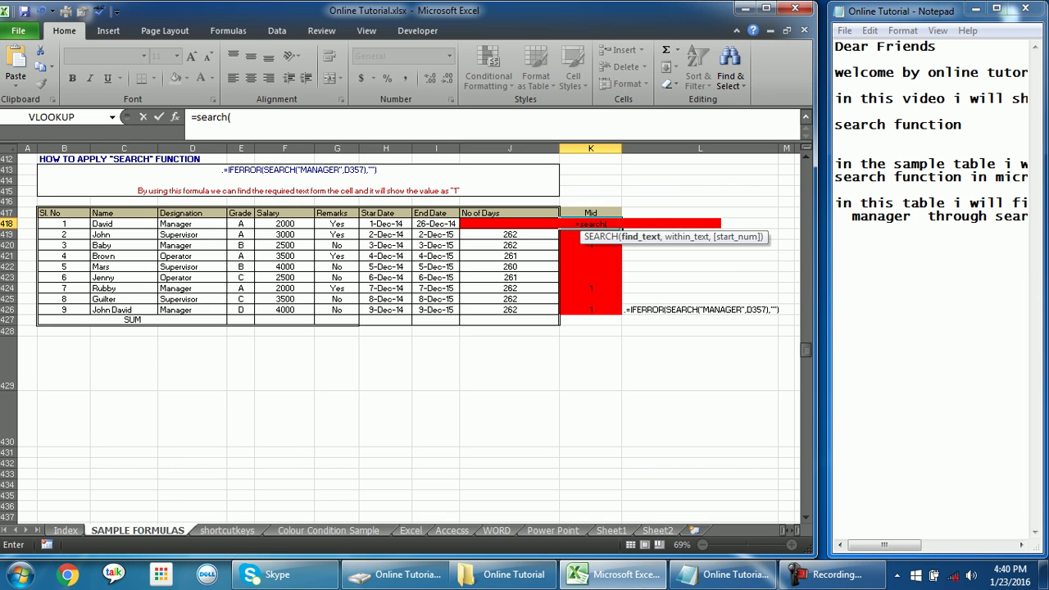
type("\"manager\"")
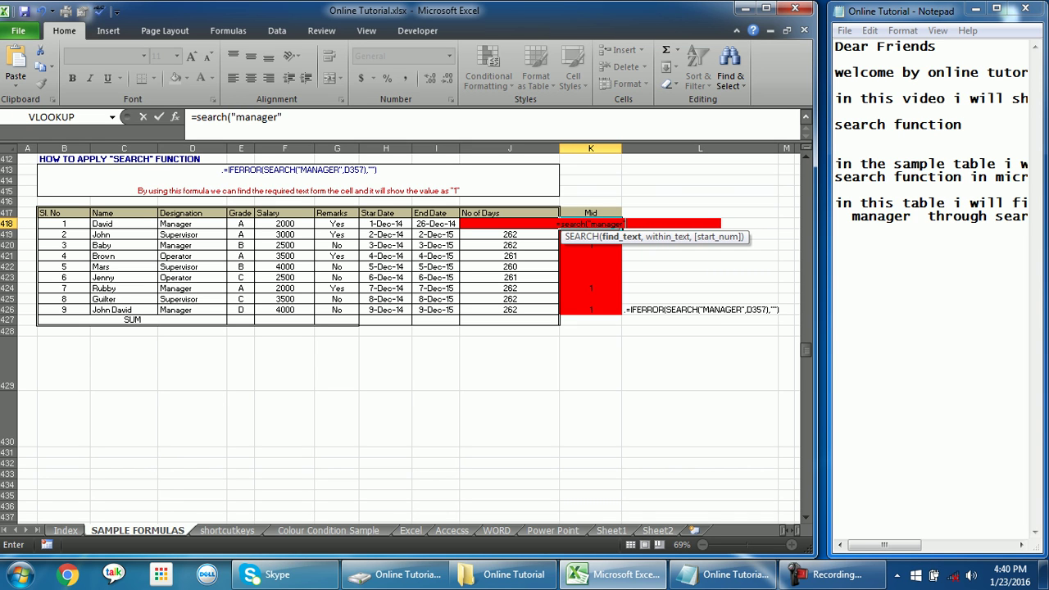
type(",")
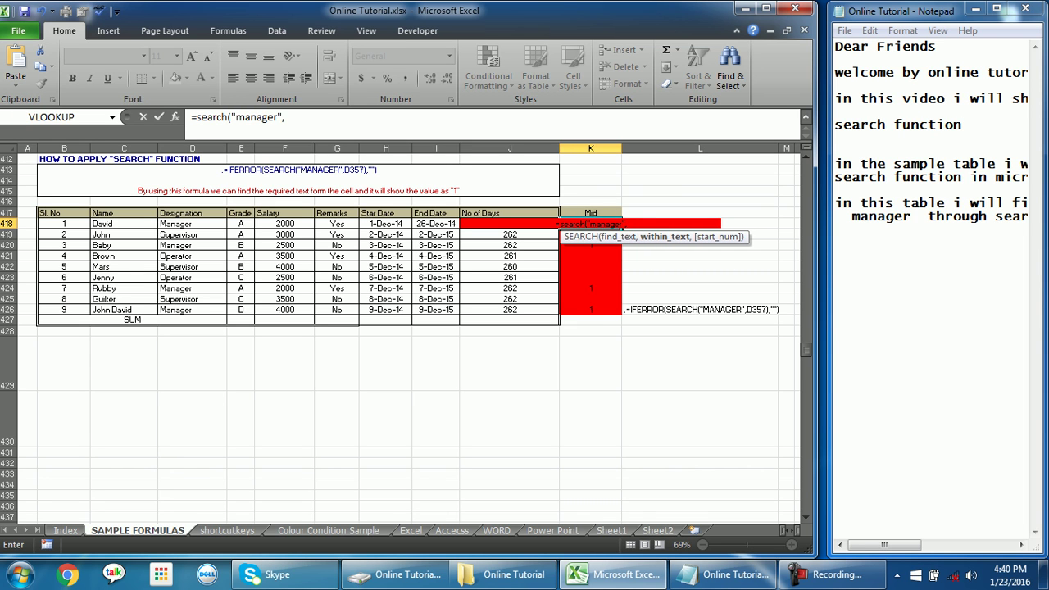
left_click(168, 223)
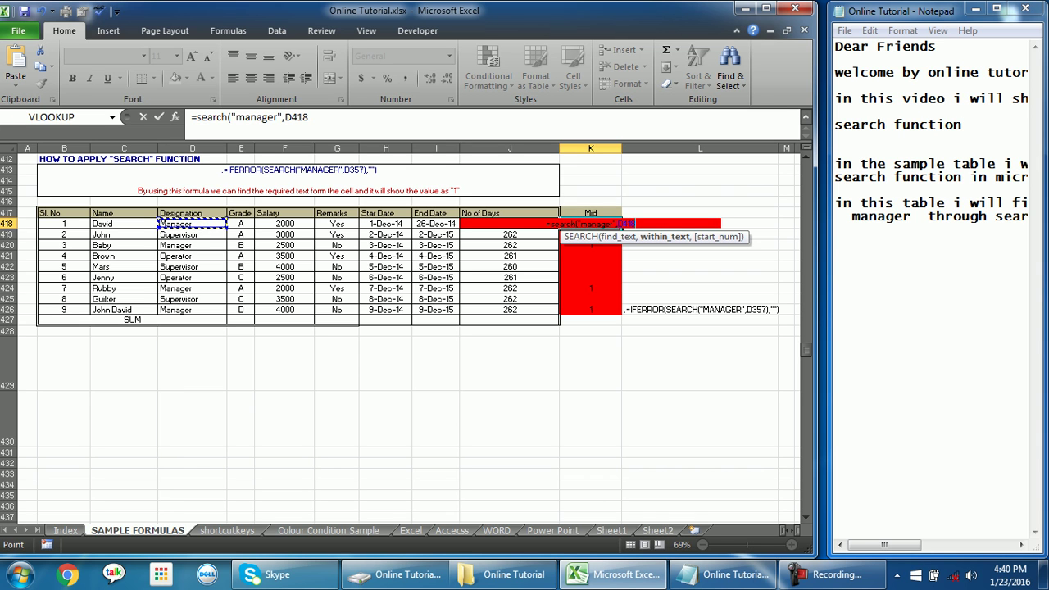
type(")")
key("Return")
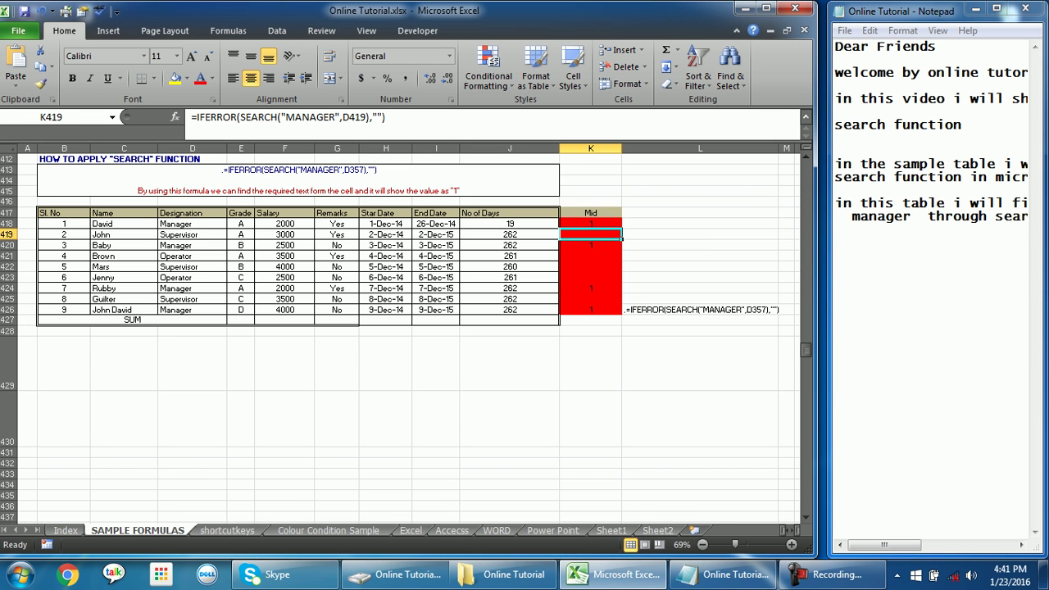
left_click(591, 224)
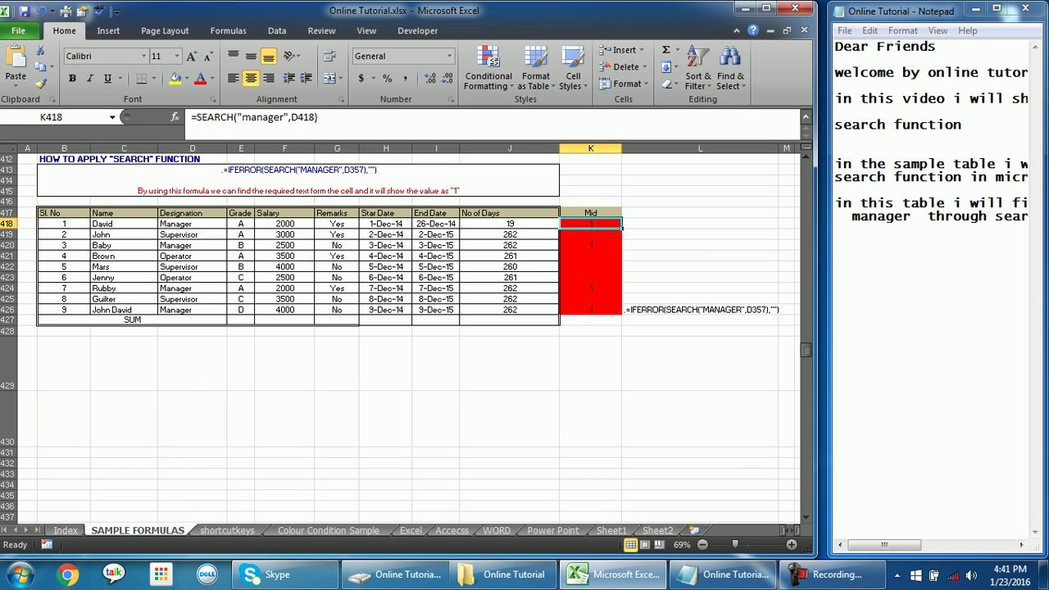
left_click_drag(621, 229, 622, 315)
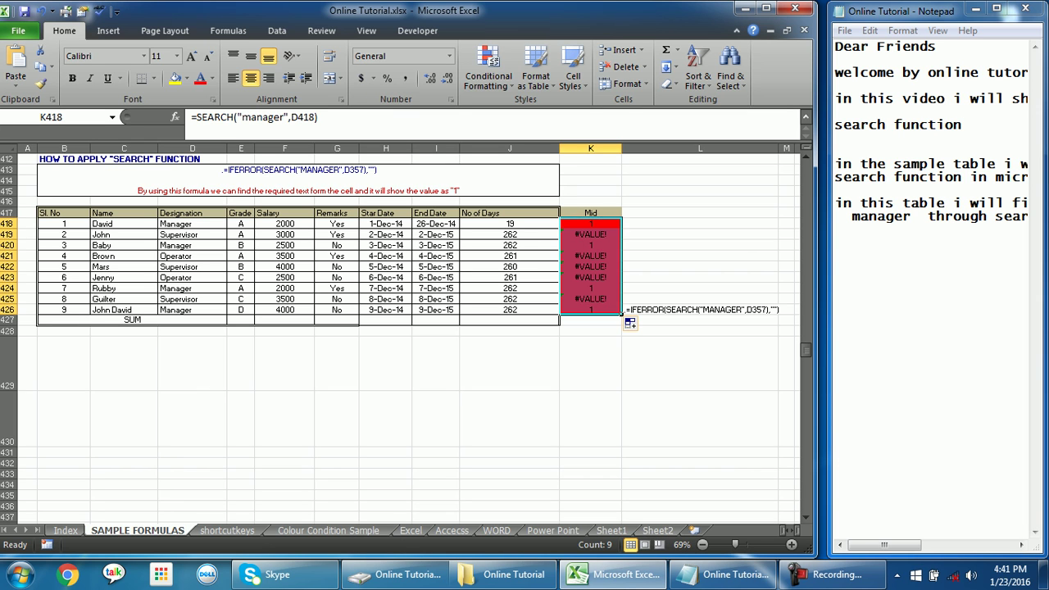
Step: Inspect the SEARCH formula in K419 without changing it
double_click(590, 234)
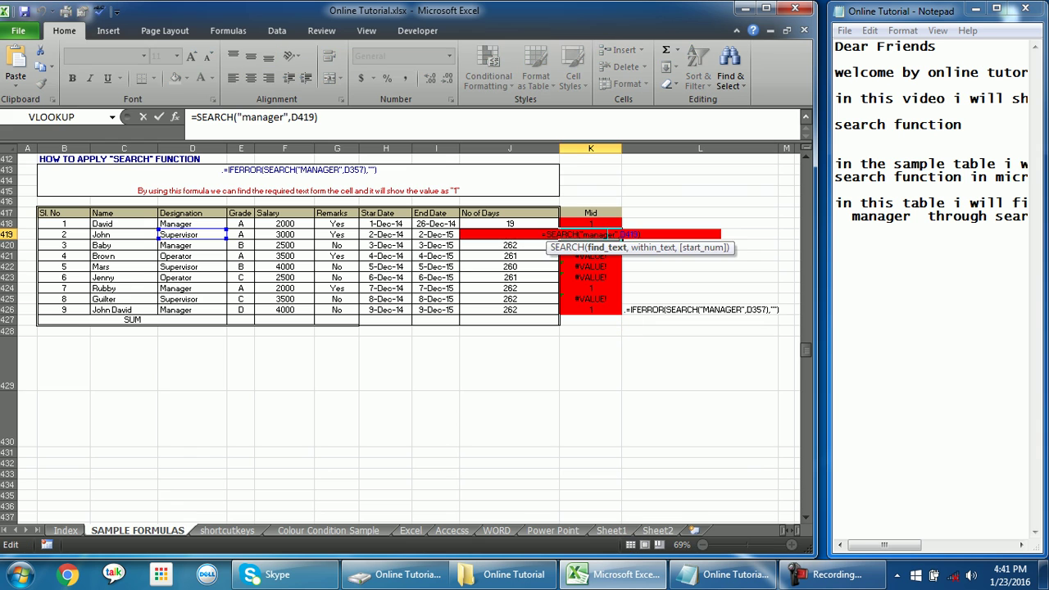
key("Escape")
key("Right")
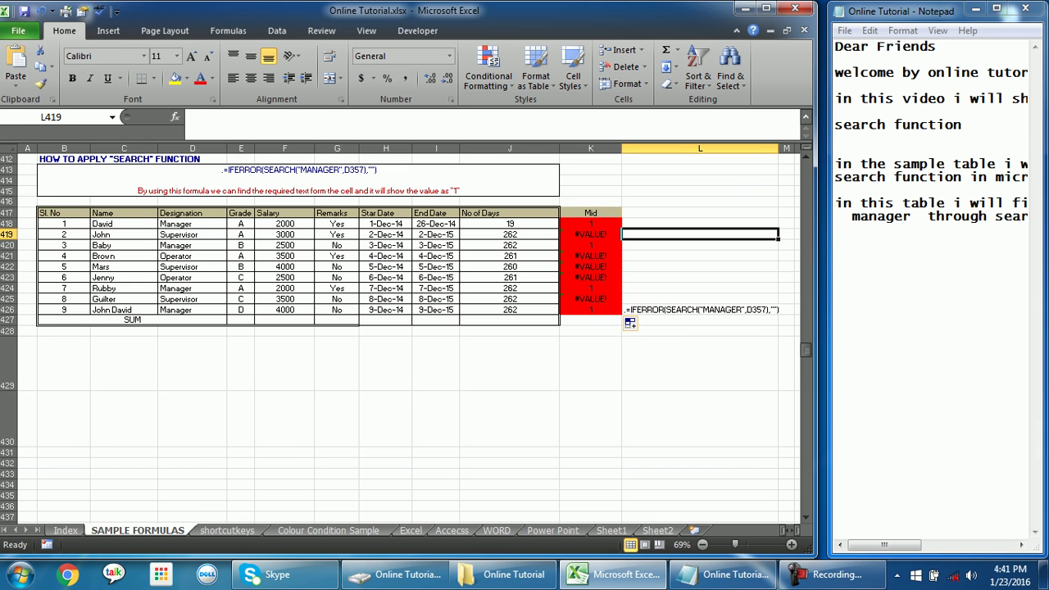
Step: Edit D421's designation to 'manager Operator manager' so K421's SEARCH result becomes 1
double_click(226, 256)
type("manager")
key("Return")
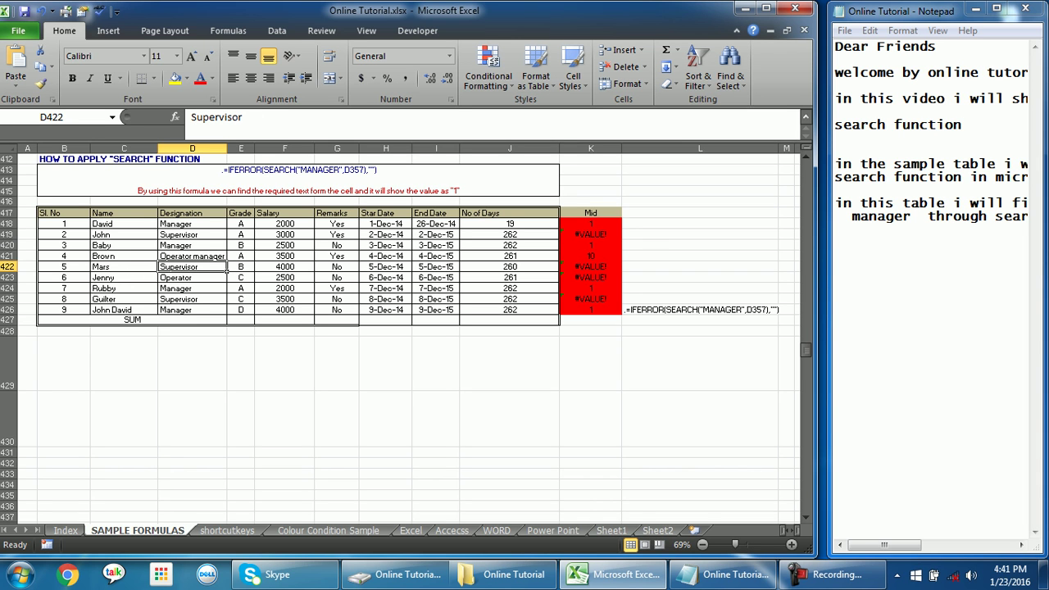
left_click(227, 259)
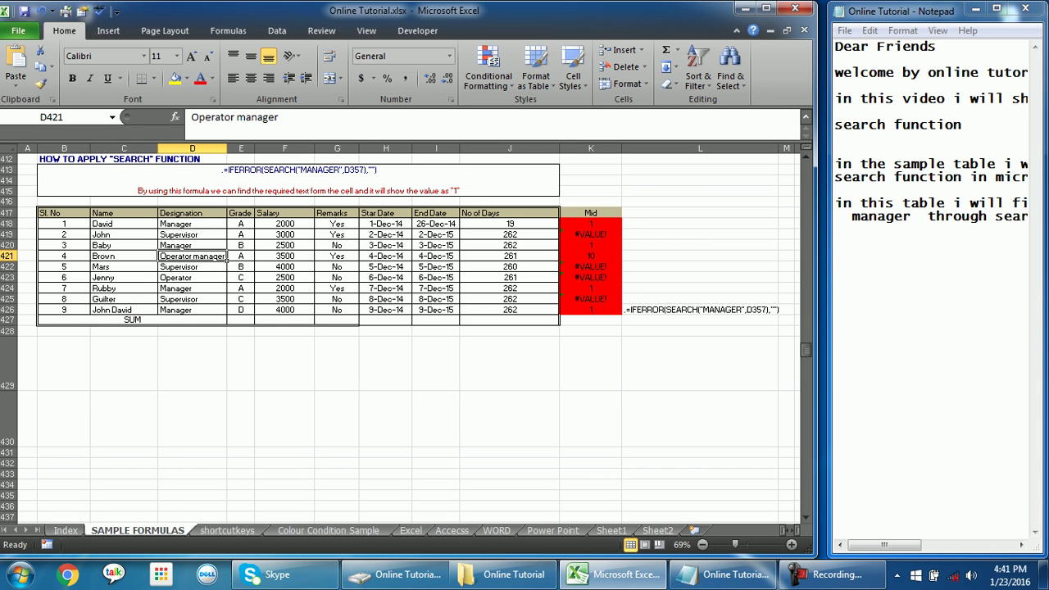
double_click(226, 257)
key("Home")
type("manager")
key("Return")
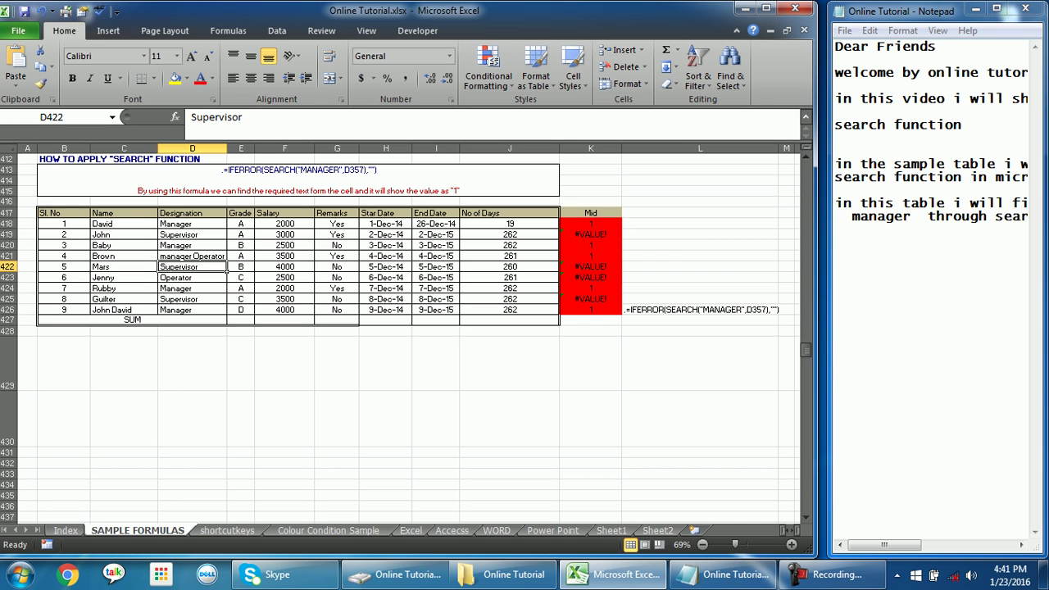
left_click(836, 242)
Step: Write three note lines: 'through this function', 'if the column have manager', 'it will show as value'
type("through th")
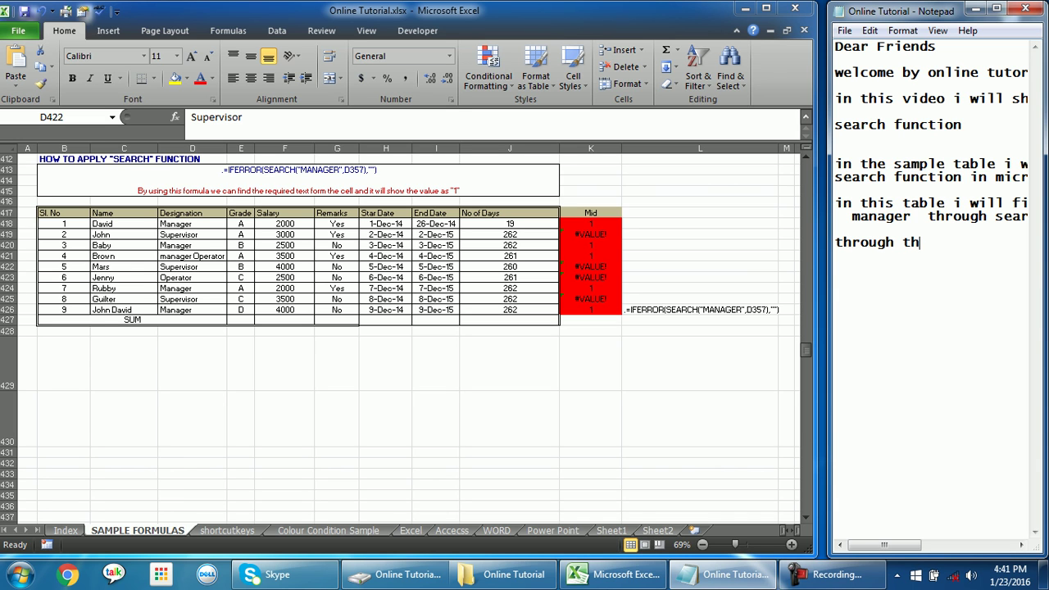
type("is function")
key("Return")
type("if the colo")
key("BackSpace")
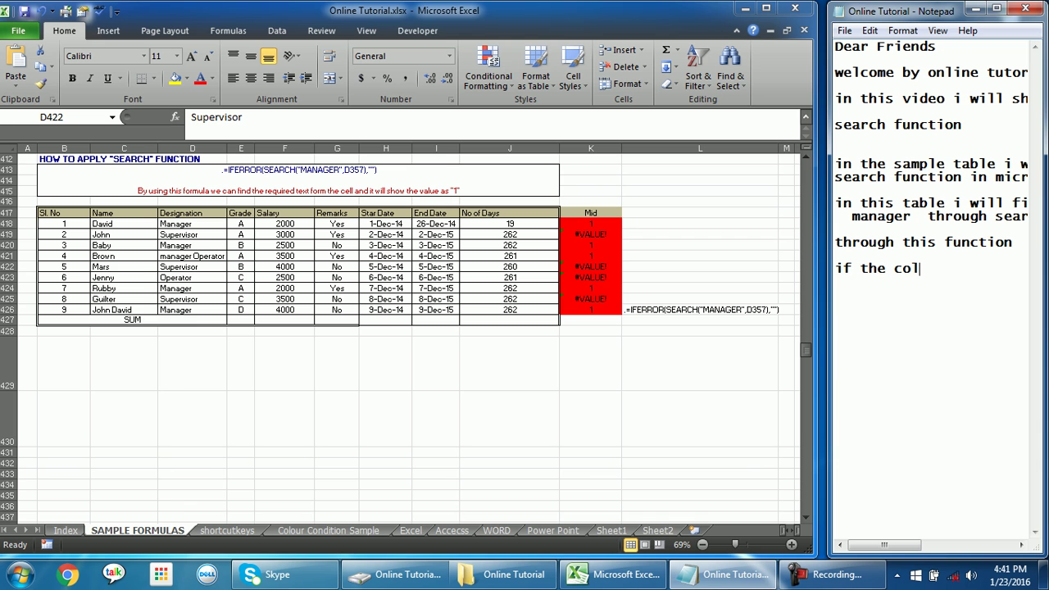
type("umn have manager")
key("Return")
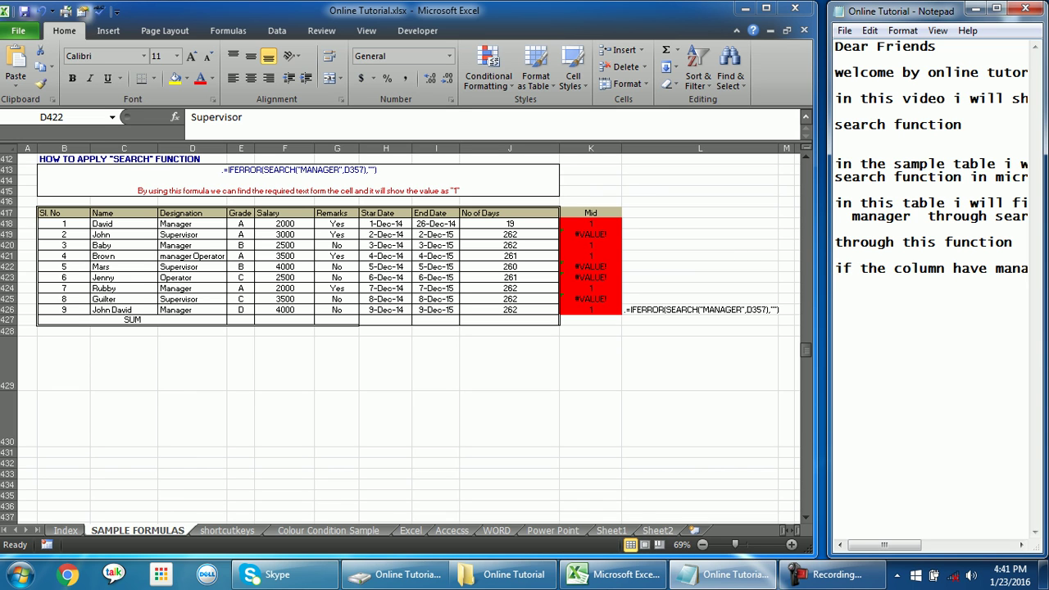
type("it will show as value")
key("Return")
key("Return")
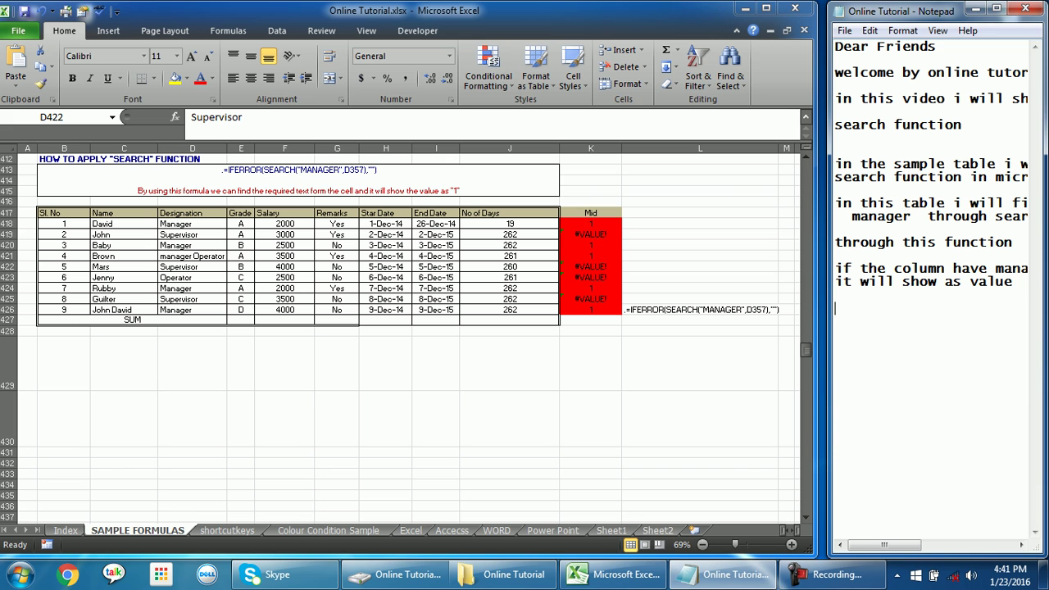
Step: Narrow Excel, widen Notepad, and finish the note line as 'it will show as value 1'
left_click_drag(816, 328, 652, 328)
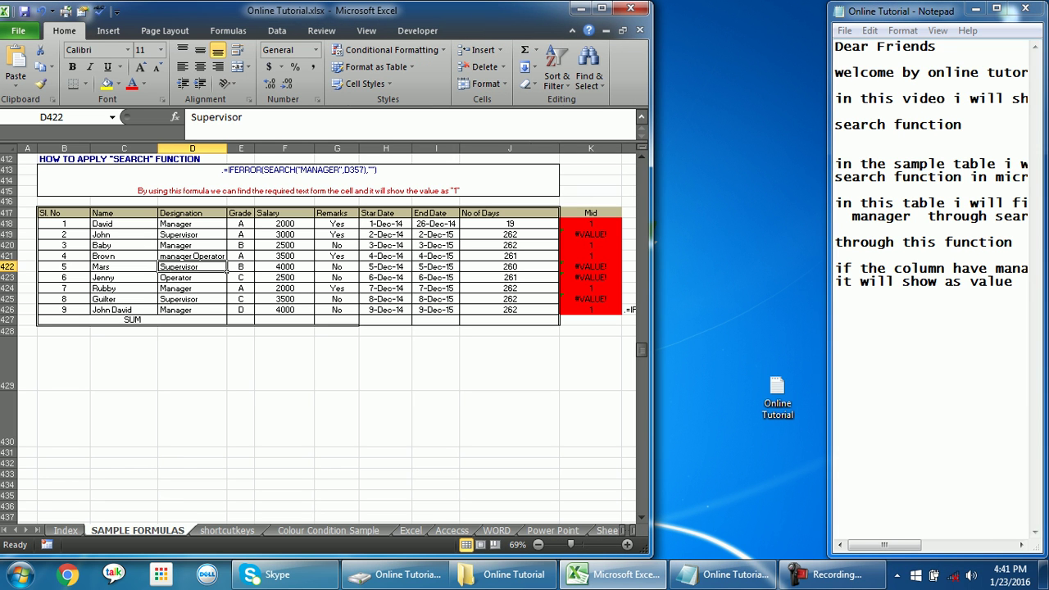
left_click_drag(831, 328, 658, 328)
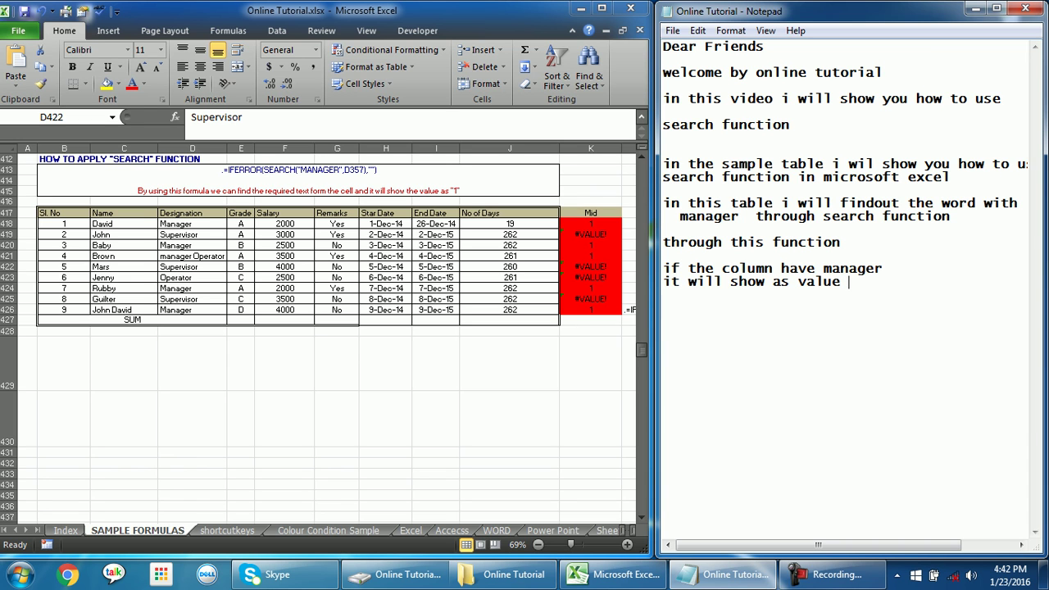
type("1")
key("Return")
key("Return")
Step: Change D419's designation from Supervisor to Manager so K419 shows 1
left_click(191, 235)
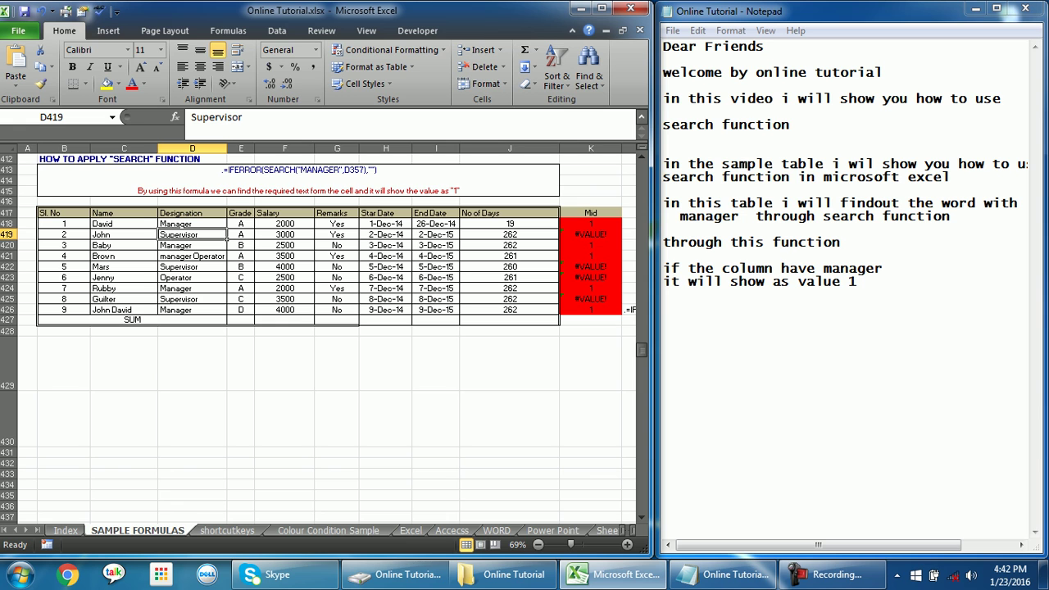
key("ctrl+d")
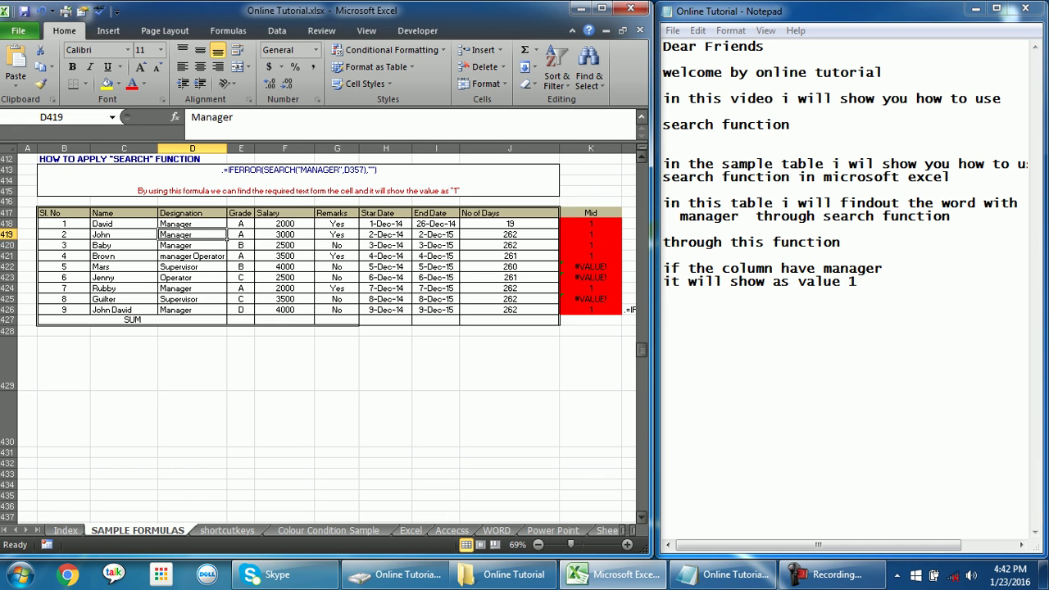
left_click(663, 334)
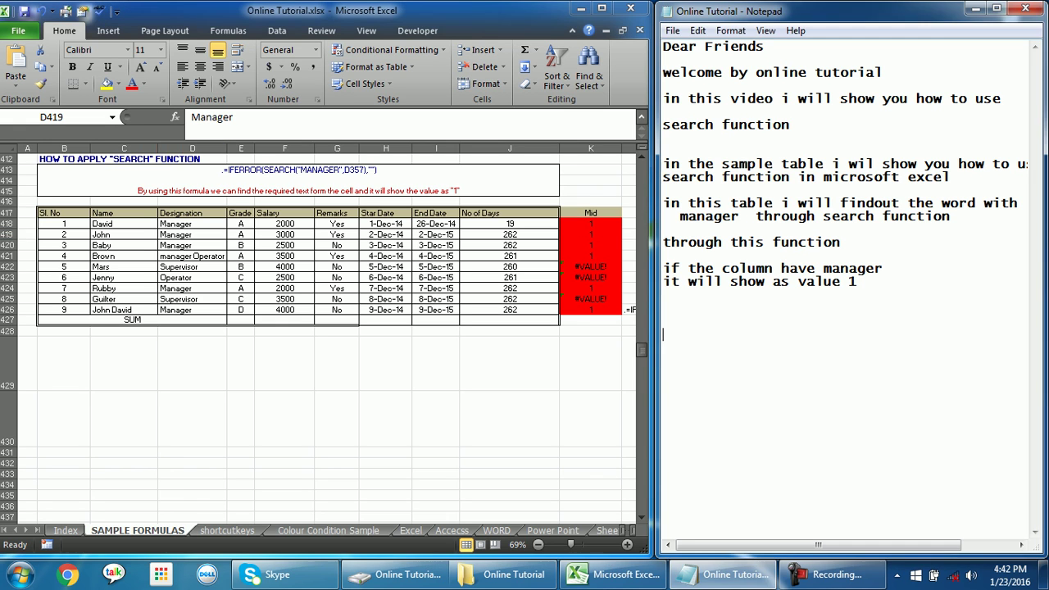
Step: Add the notes 'how to remove #value' and 'for that we have to apply iferror function'
type("how to remove ")
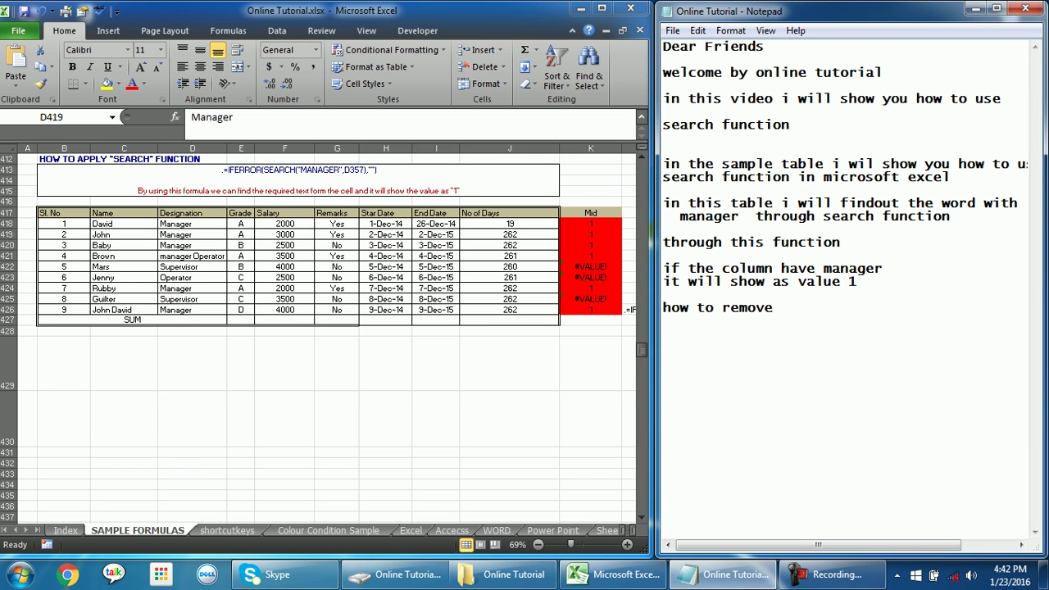
type("#value")
type("colu")
key("BackSpace")
key("BackSpace")
key("BackSpace")
key("BackSpace")
type("for the")
key("BackSpace")
type("at we have to put")
key("BackSpace")
key("BackSpace")
key("BackSpace")
key("BackSpace")
type("a")
key("BackSpace")
type("apply iferror function")
key("Return")
key("Return")
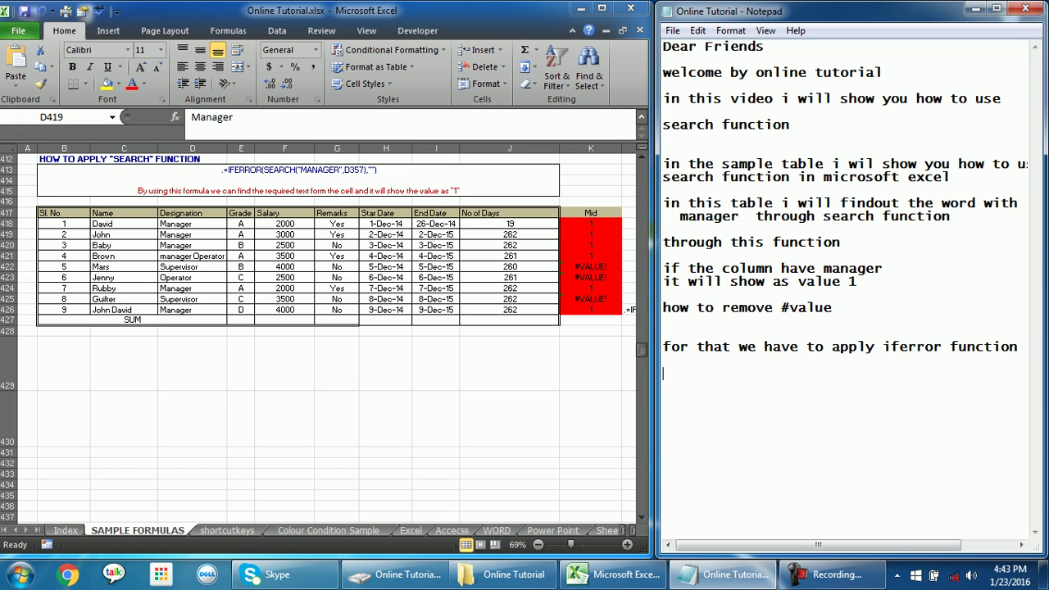
Step: Wrap K418 as =IFERROR(SEARCH("manager",D418),"") and fill it down to K426
left_click(590, 223)
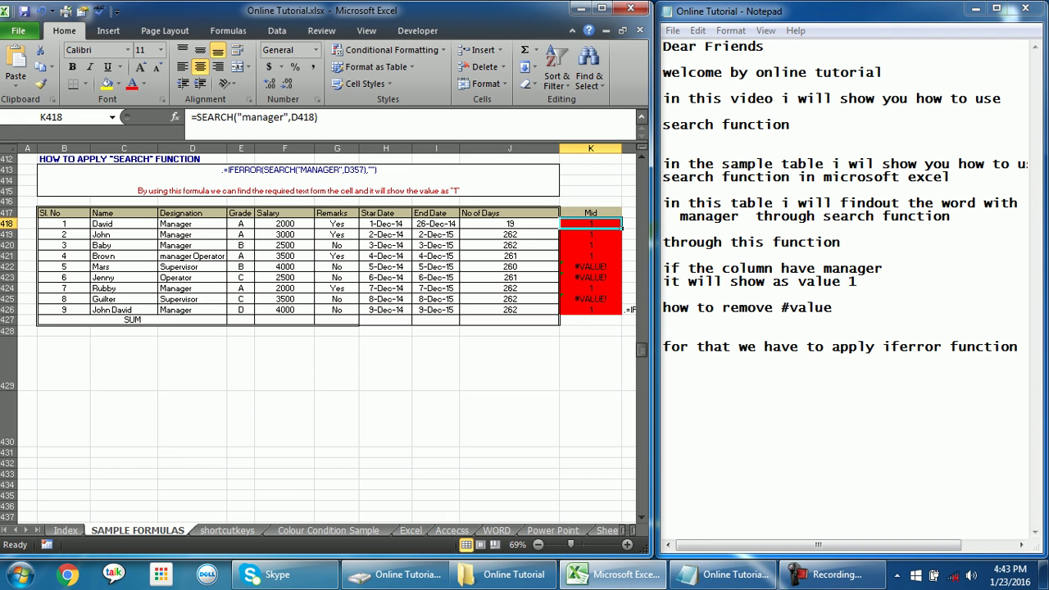
left_click(197, 117)
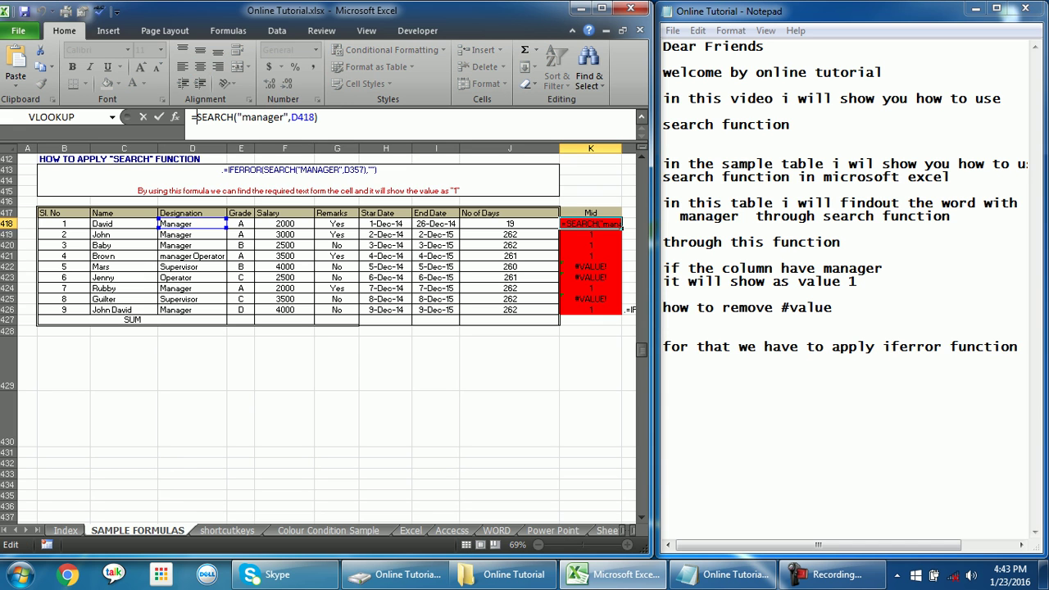
type("iferror")
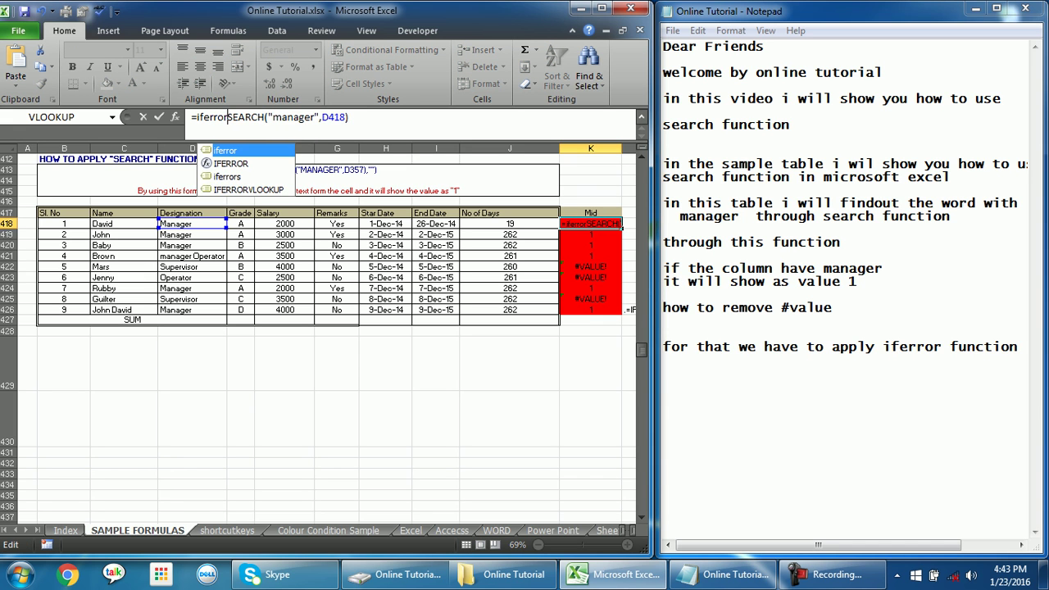
type("(")
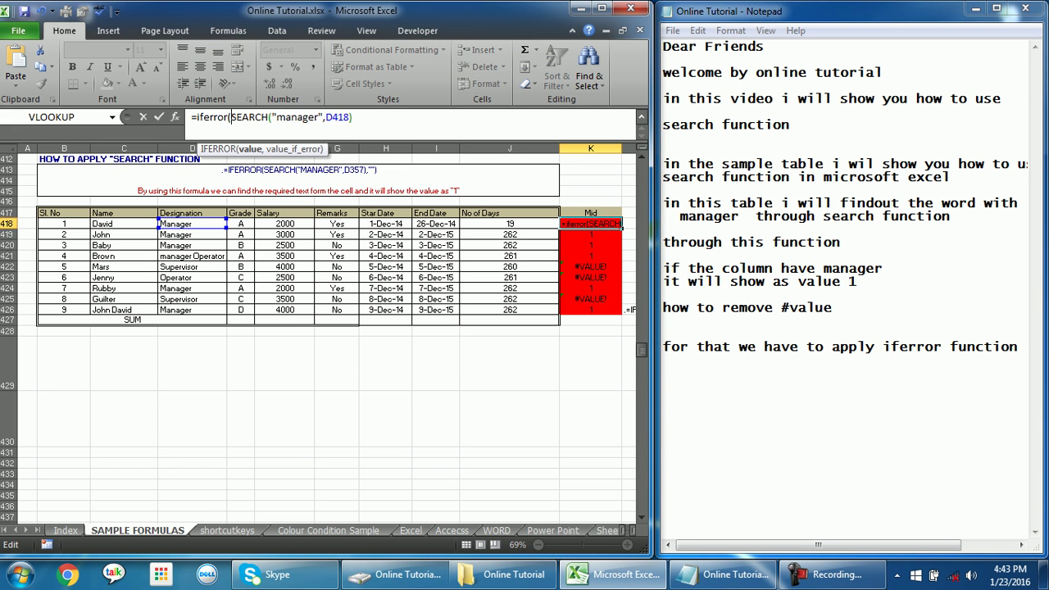
type(",\"\"")
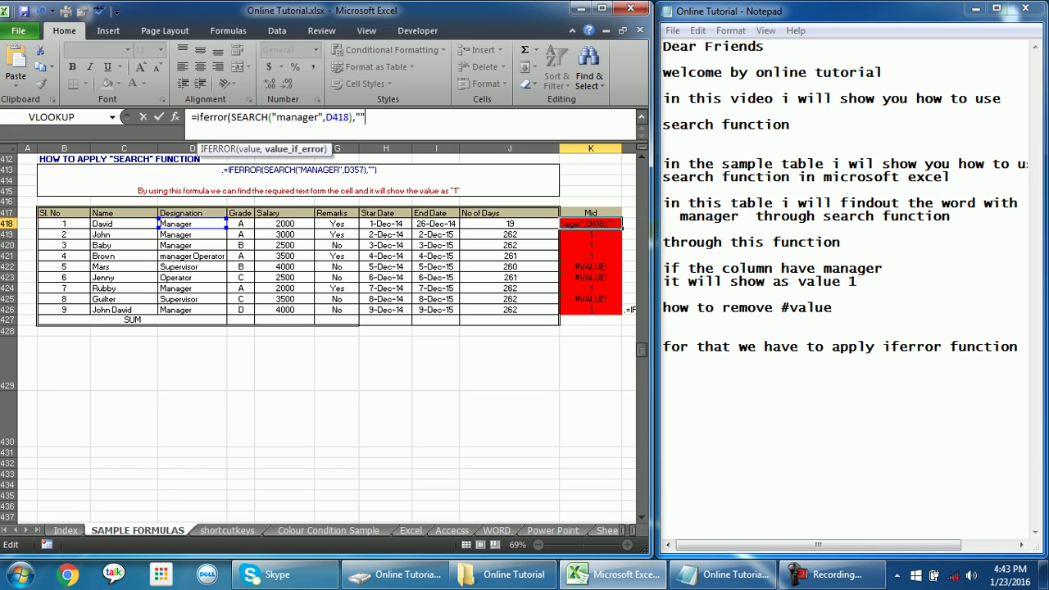
type(")")
key("Return")
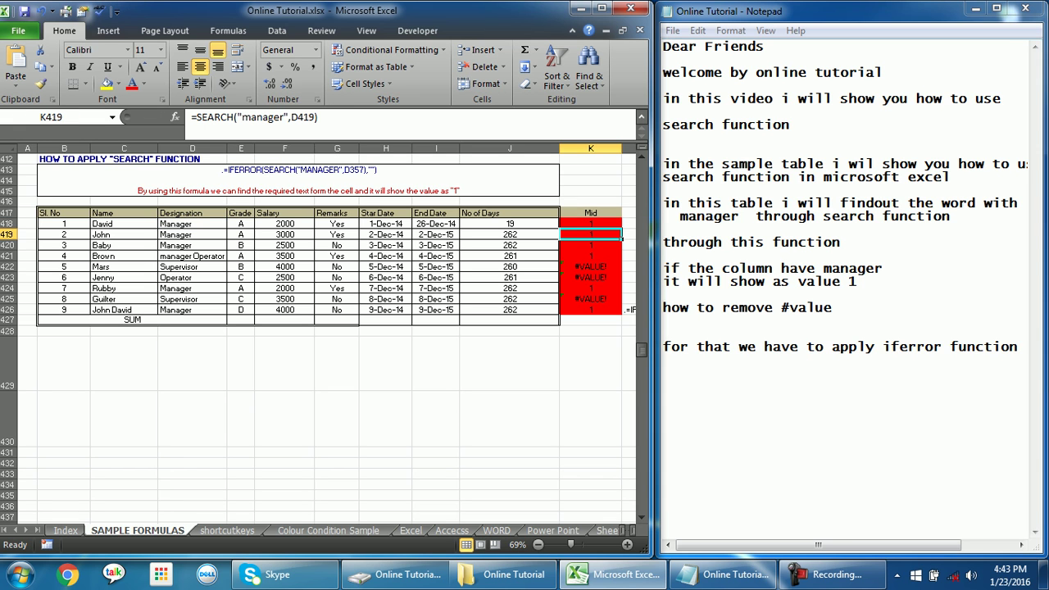
left_click(590, 224)
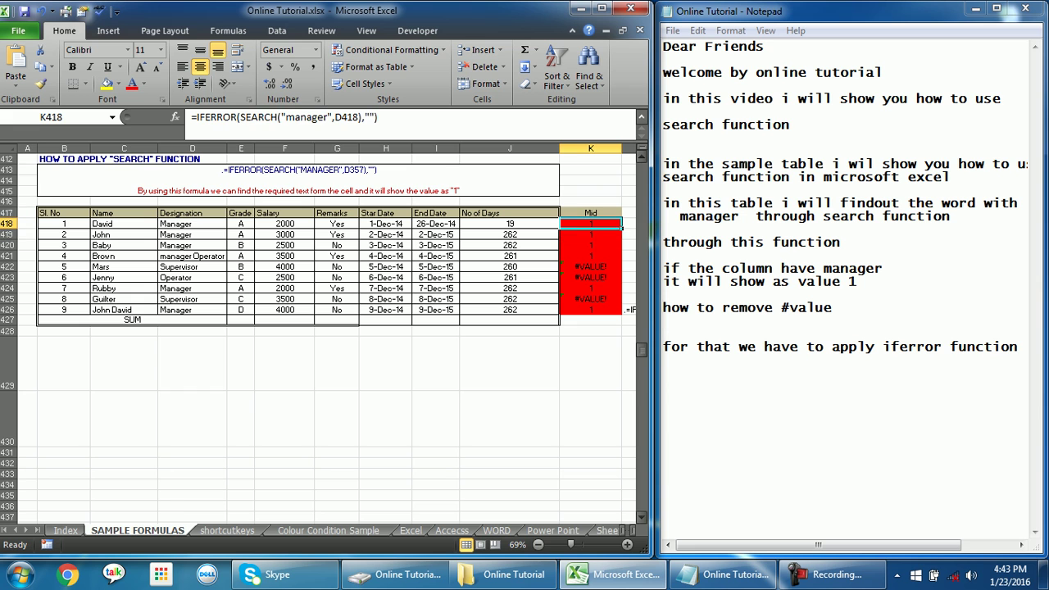
left_click_drag(622, 229, 623, 313)
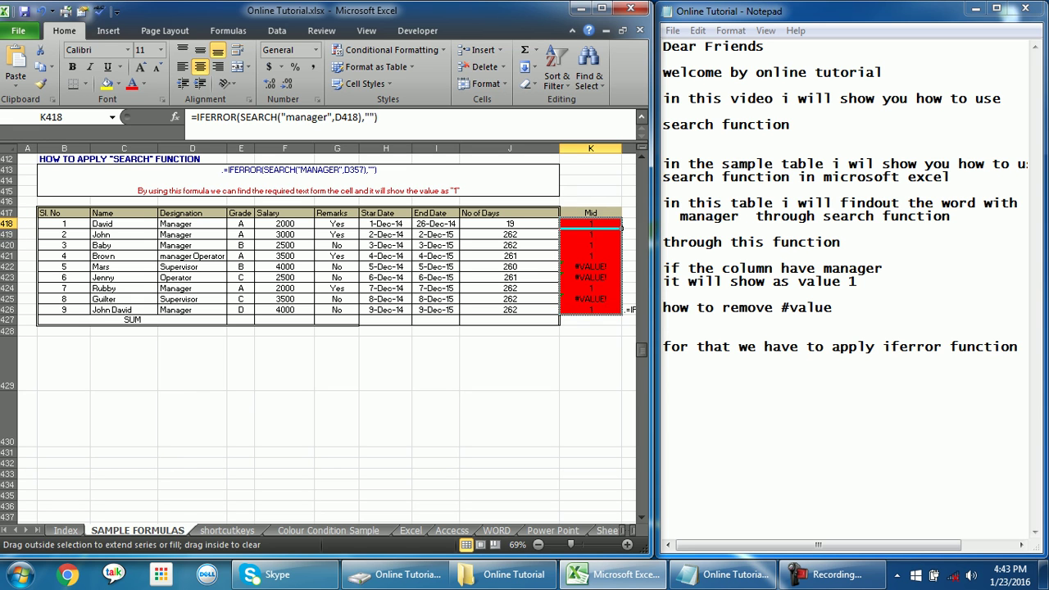
Step: Add the closing line 'thanks for watching' to the notes
left_click(666, 373)
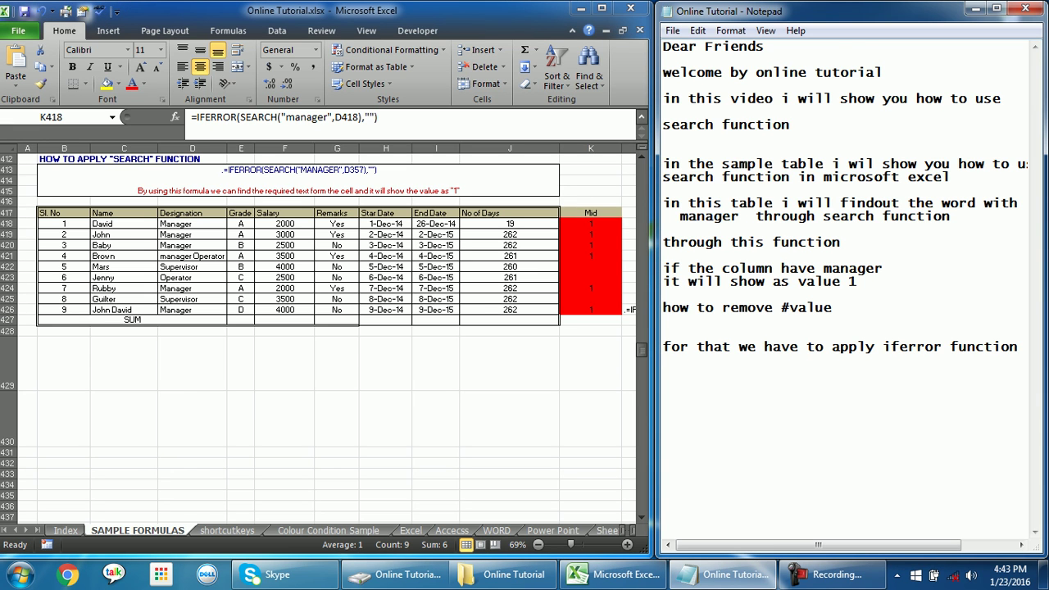
type("thanks for watching")
key("Return")
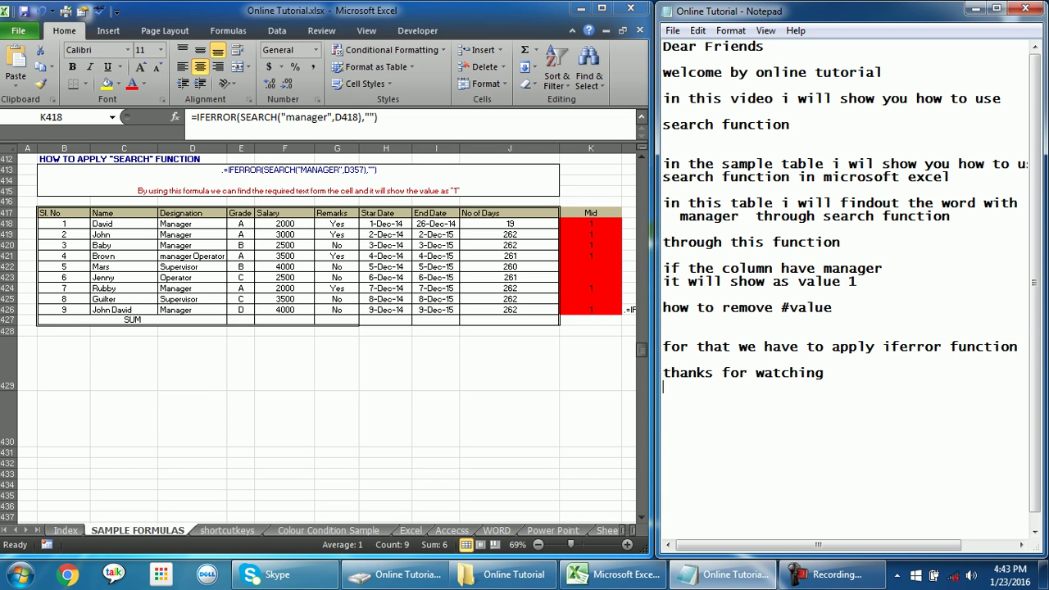